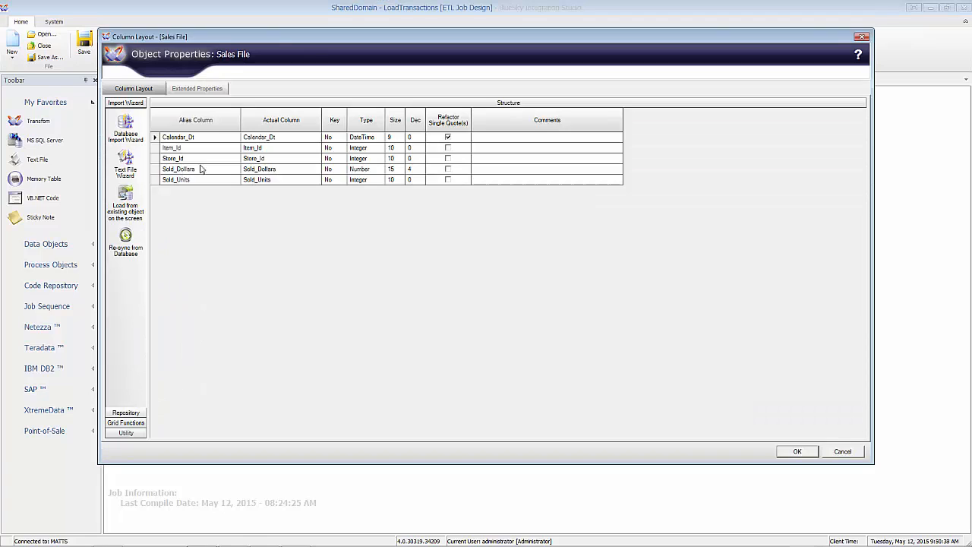
Close the Sales File column layout without changes and move the Sales File, XFORM1 and Transactions Table objects lower on the design canvas.
{"action": "left_click", "coordinate": [211, 150]}
{"action": "left_click", "coordinate": [832, 454]}
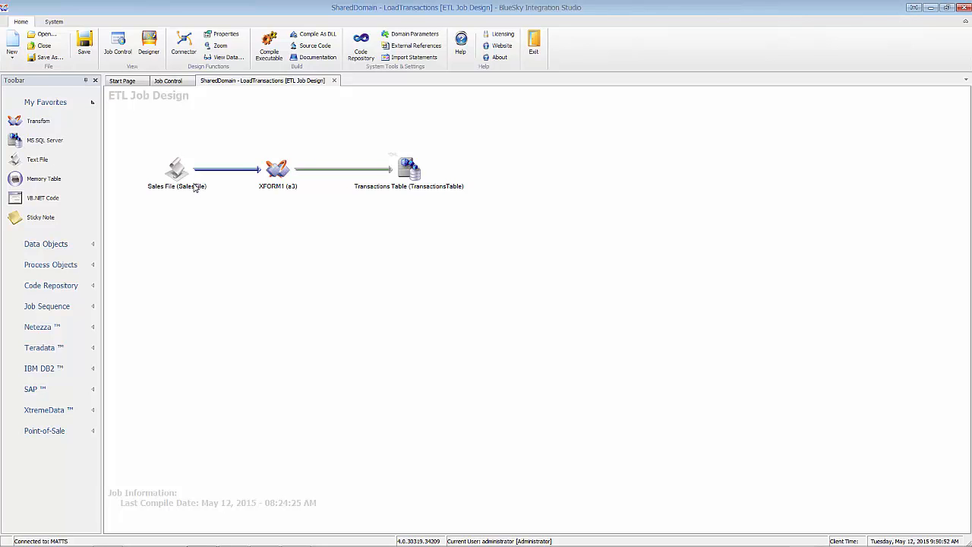
{"action": "left_click_drag", "start_coordinate": [178, 174], "coordinate": [178, 195]}
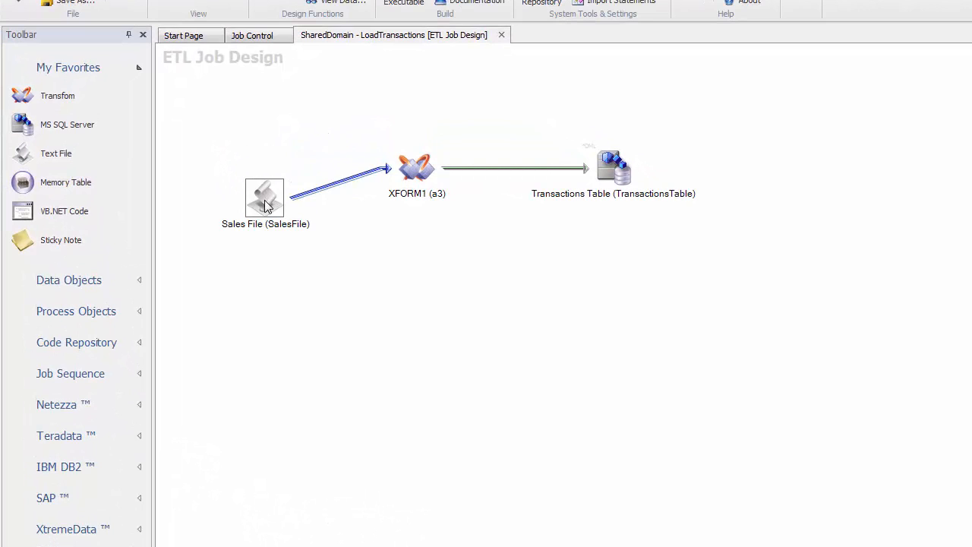
{"action": "left_click_drag", "start_coordinate": [420, 166], "coordinate": [426, 197]}
{"action": "left_click", "coordinate": [617, 195]}
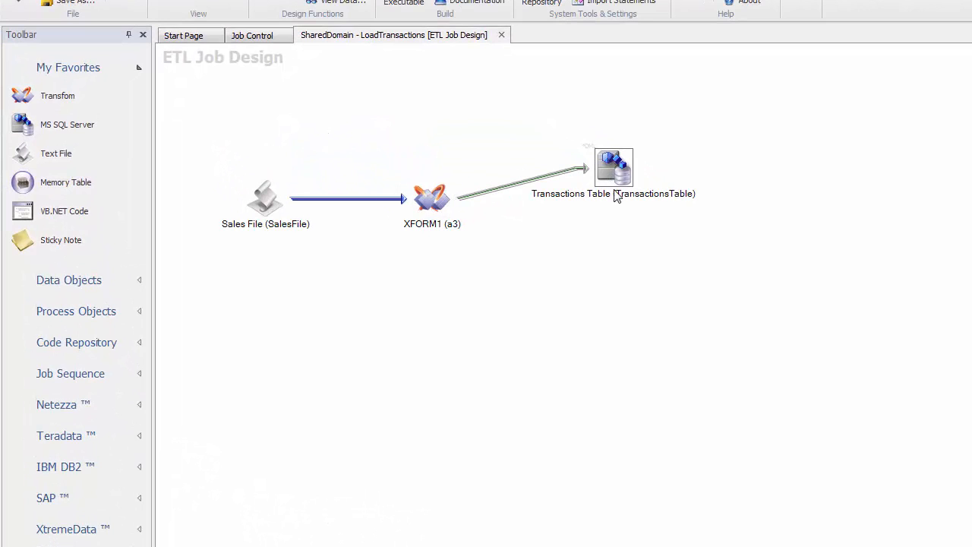
{"action": "left_click_drag", "start_coordinate": [617, 196], "coordinate": [633, 256]}
{"action": "left_click_drag", "start_coordinate": [452, 209], "coordinate": [469, 237]}
{"action": "left_click_drag", "start_coordinate": [274, 202], "coordinate": [272, 232]}
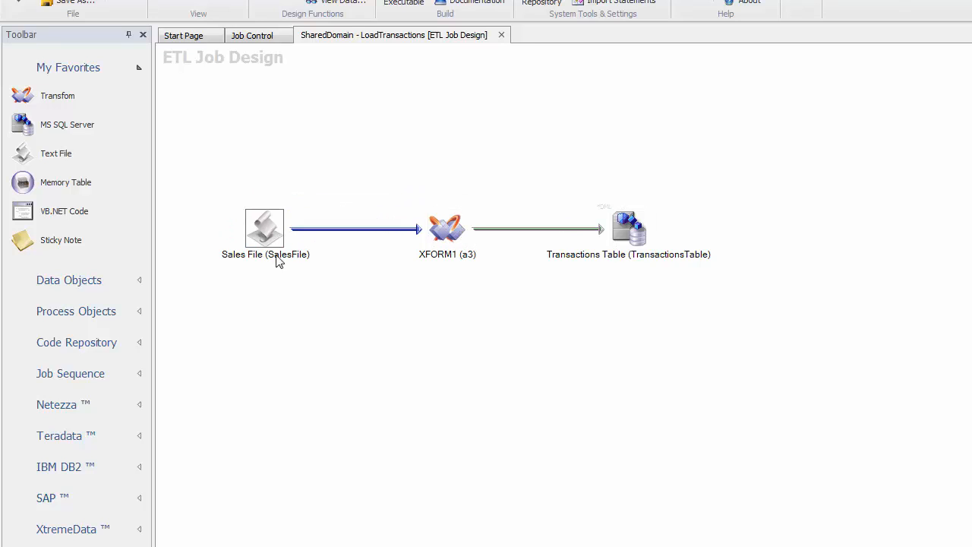
{"action": "left_click", "coordinate": [287, 313]}
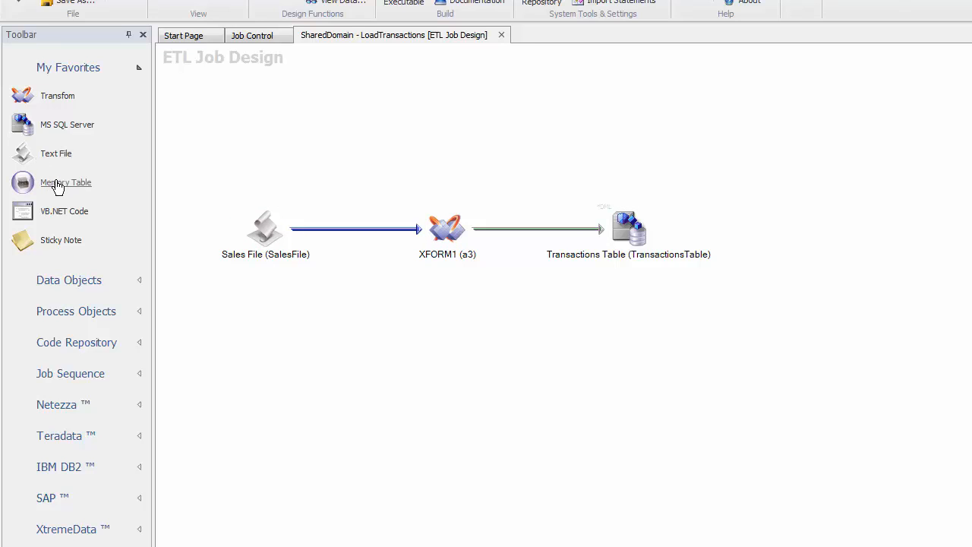
Add a Memory Table object above XFORM1 and connect it to XFORM1.
{"action": "left_click_drag", "start_coordinate": [58, 188], "coordinate": [447, 97]}
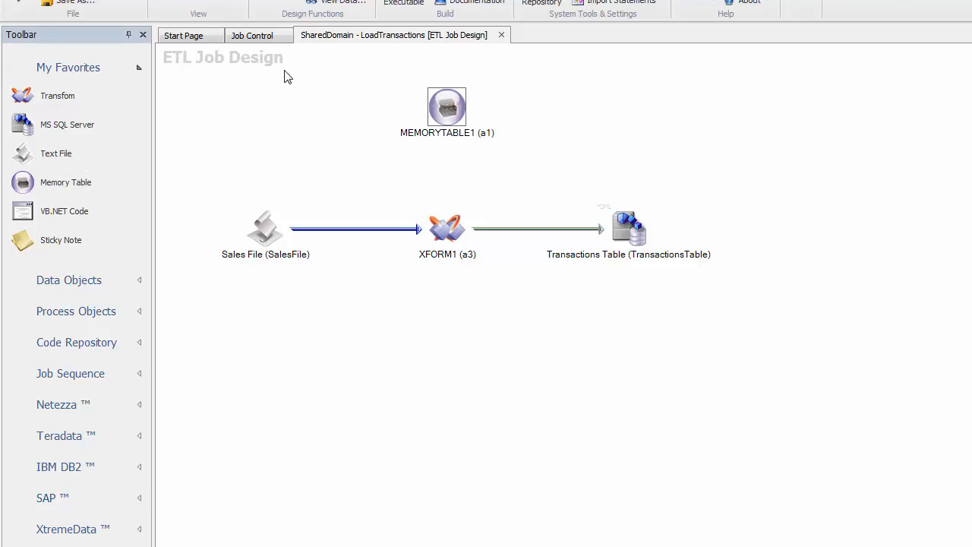
{"action": "left_click", "coordinate": [289, 115]}
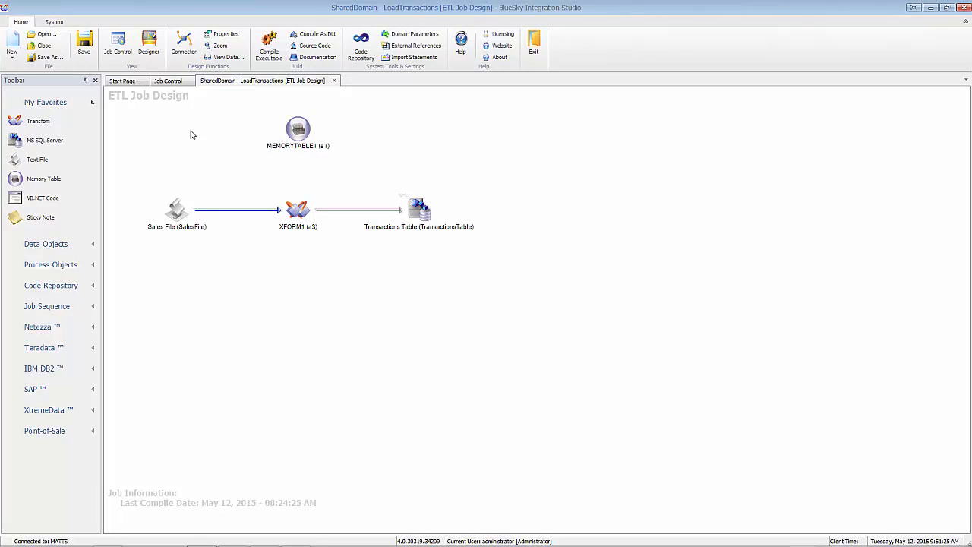
{"action": "left_click", "coordinate": [175, 213]}
{"action": "left_click", "coordinate": [301, 133]}
{"action": "left_click", "coordinate": [296, 210]}
{"action": "left_click", "coordinate": [184, 52]}
{"action": "left_click_drag", "start_coordinate": [299, 133], "coordinate": [298, 210]}
Set up the memory table as a single-table import of dbo.ProductsTable using MS Sql Server and the saved MATTS - BISTraining connection.
{"action": "left_click", "coordinate": [300, 129]}
{"action": "double_click", "coordinate": [299, 129]}
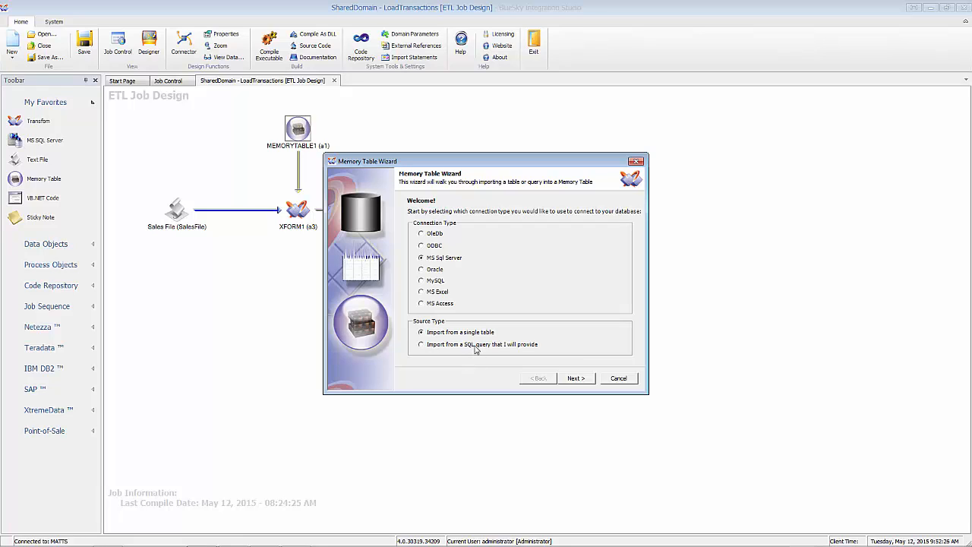
{"action": "left_click", "coordinate": [577, 382]}
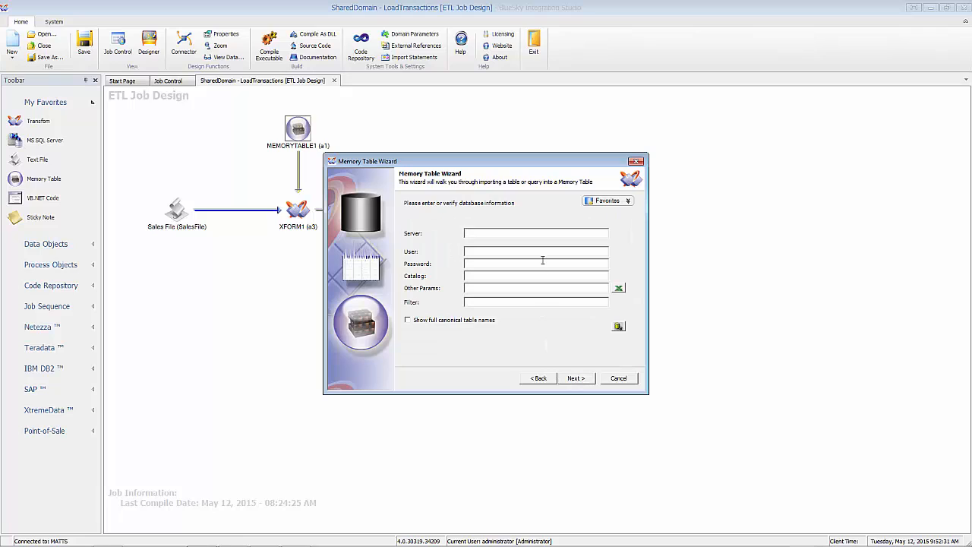
{"action": "left_click", "coordinate": [606, 200]}
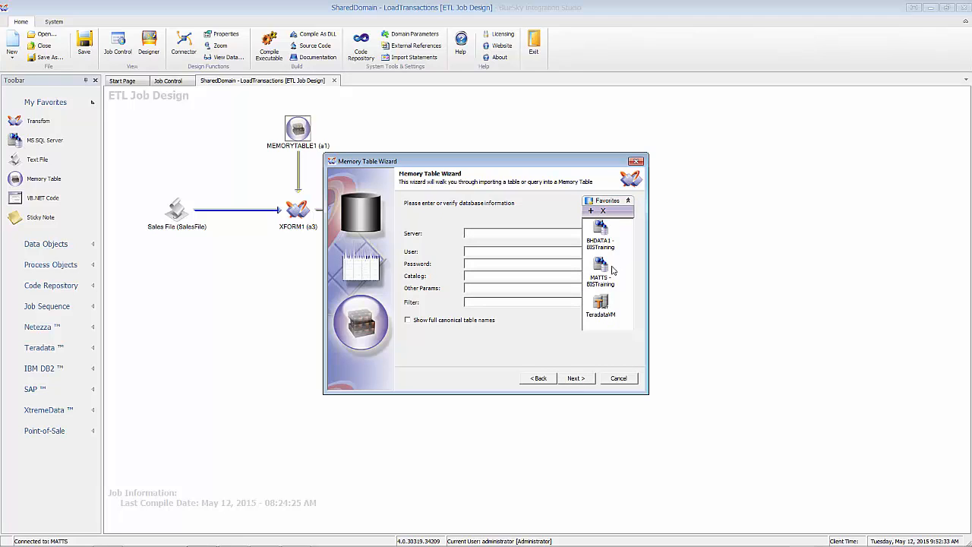
{"action": "left_click", "coordinate": [601, 268]}
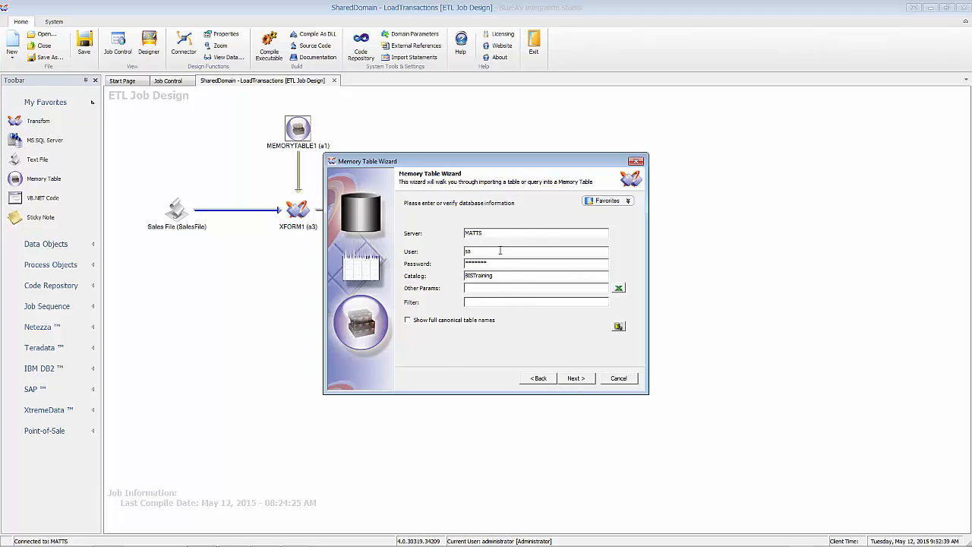
{"action": "left_click", "coordinate": [576, 379]}
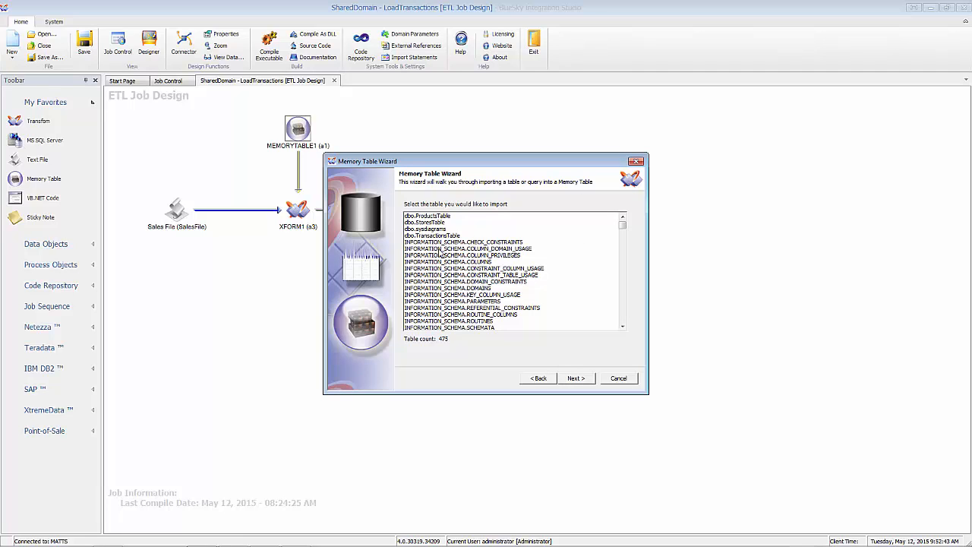
{"action": "left_click", "coordinate": [442, 216]}
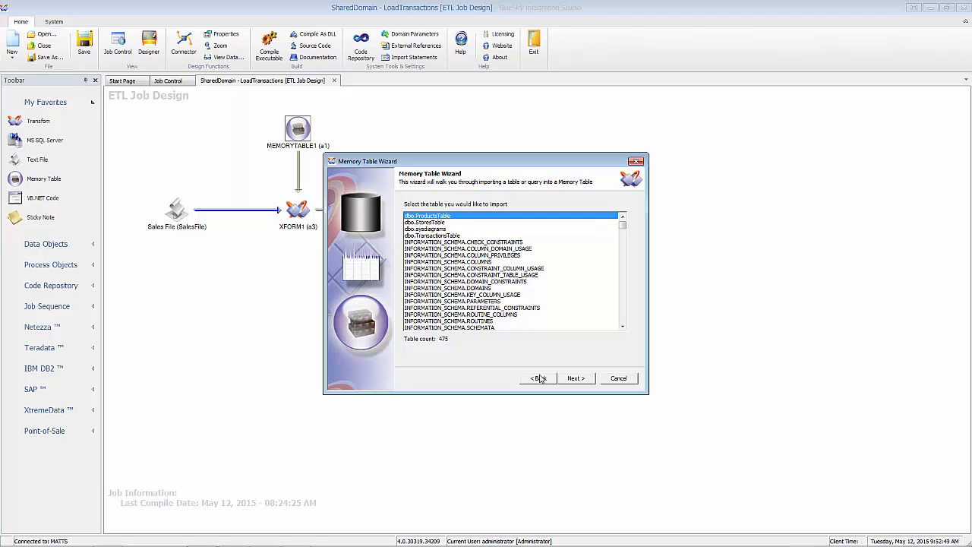
{"action": "left_click", "coordinate": [575, 379]}
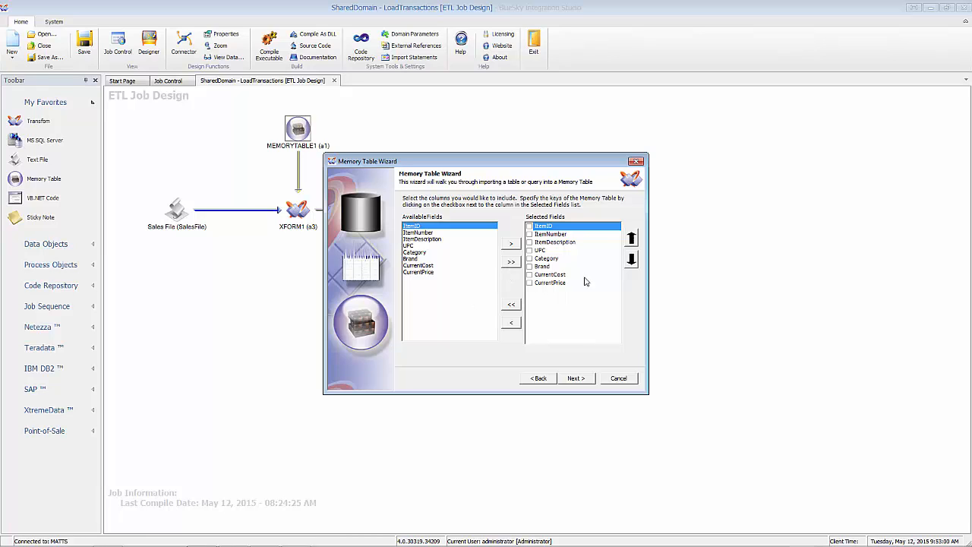
Limit the memory table's selected fields to ItemID, ItemNumber, UPC and ItemDescription, in that order.
{"action": "left_click", "coordinate": [512, 306]}
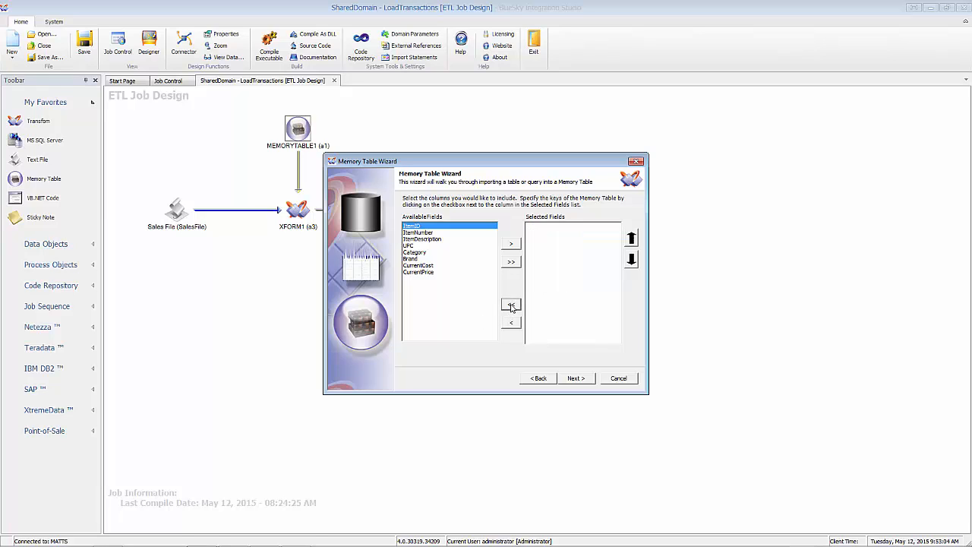
{"action": "left_click", "coordinate": [510, 244]}
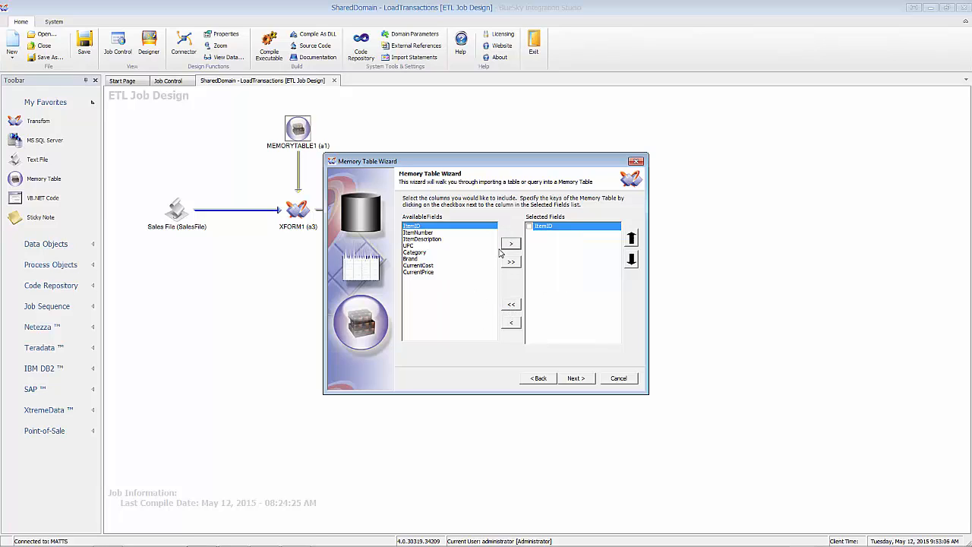
{"action": "left_click", "coordinate": [429, 232]}
{"action": "left_click", "coordinate": [511, 243]}
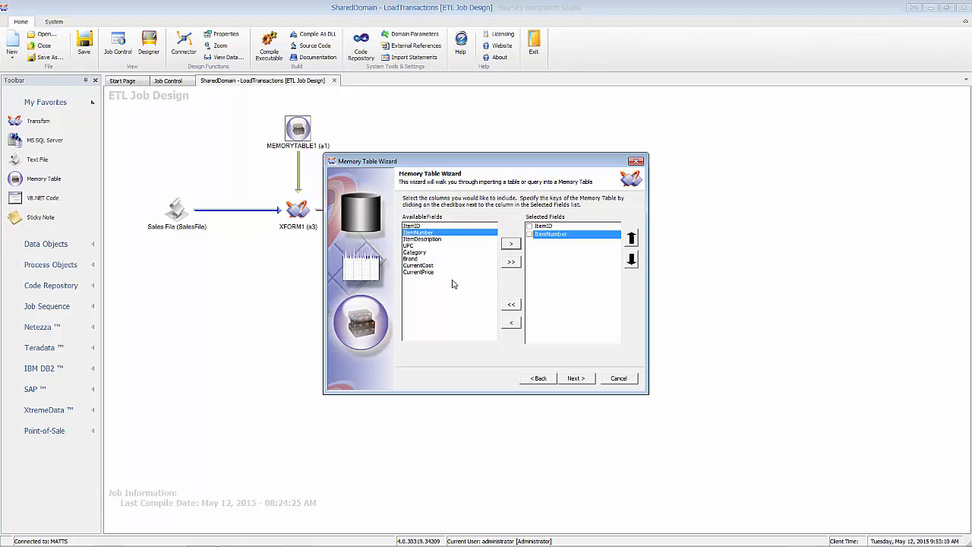
{"action": "left_click", "coordinate": [452, 245]}
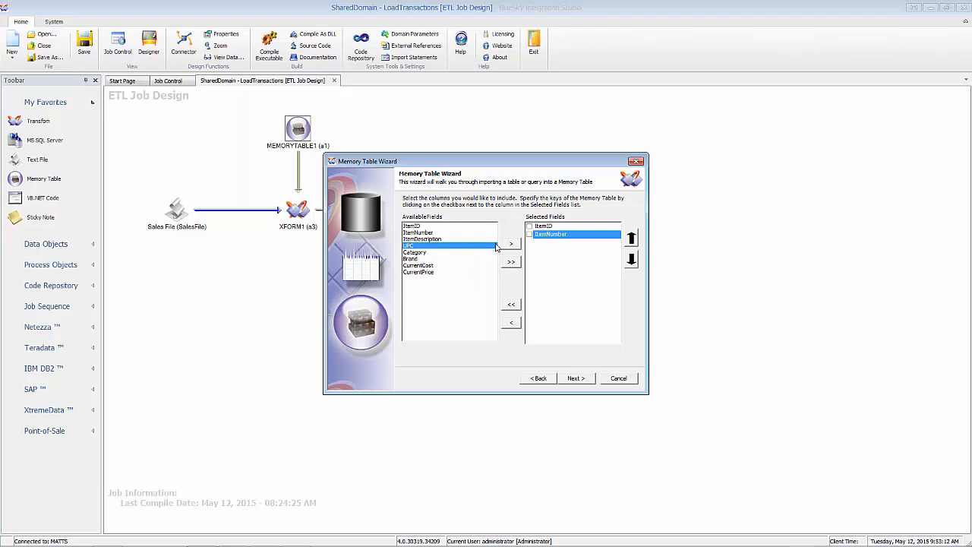
{"action": "left_click", "coordinate": [510, 243]}
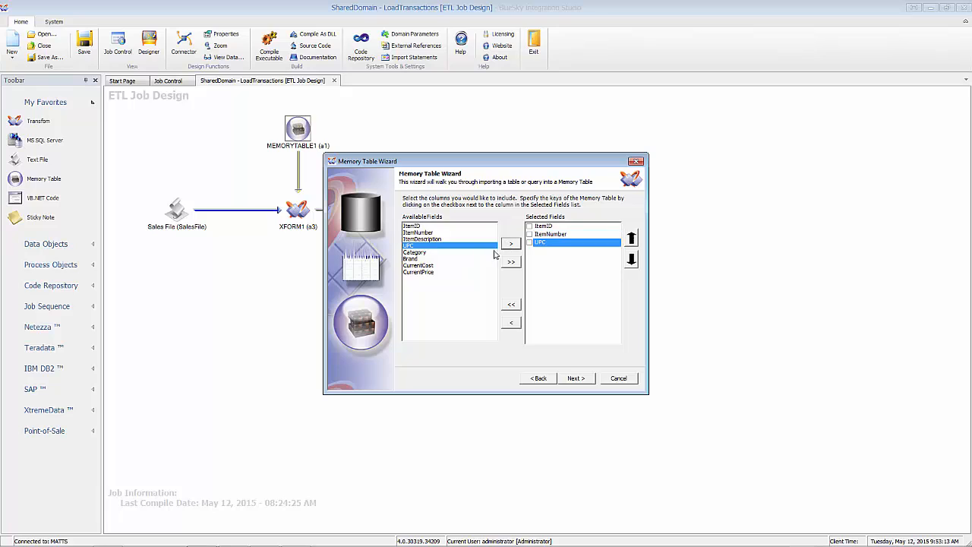
{"action": "left_click", "coordinate": [440, 239]}
{"action": "left_click", "coordinate": [512, 244]}
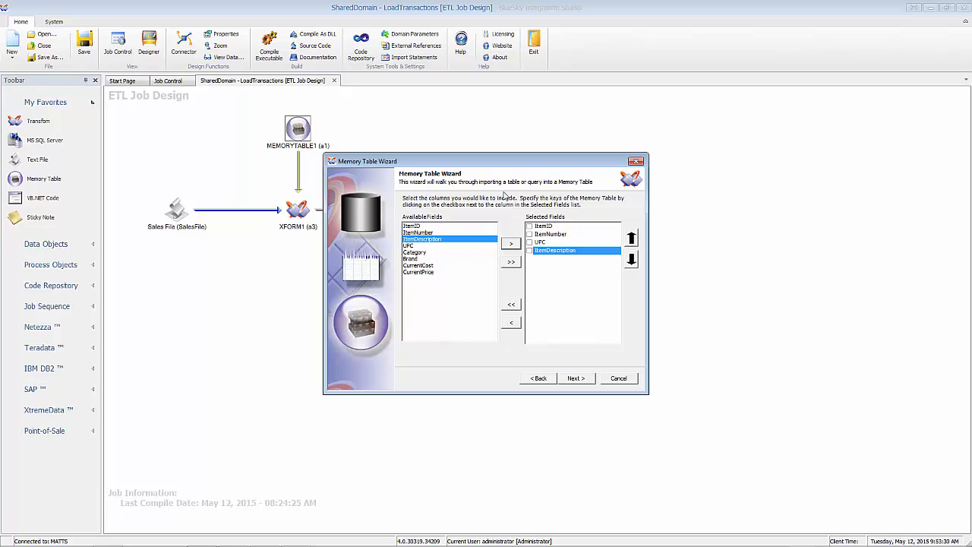
Mark ItemID as the memory table's key and finish the wizard.
{"action": "left_click", "coordinate": [530, 227]}
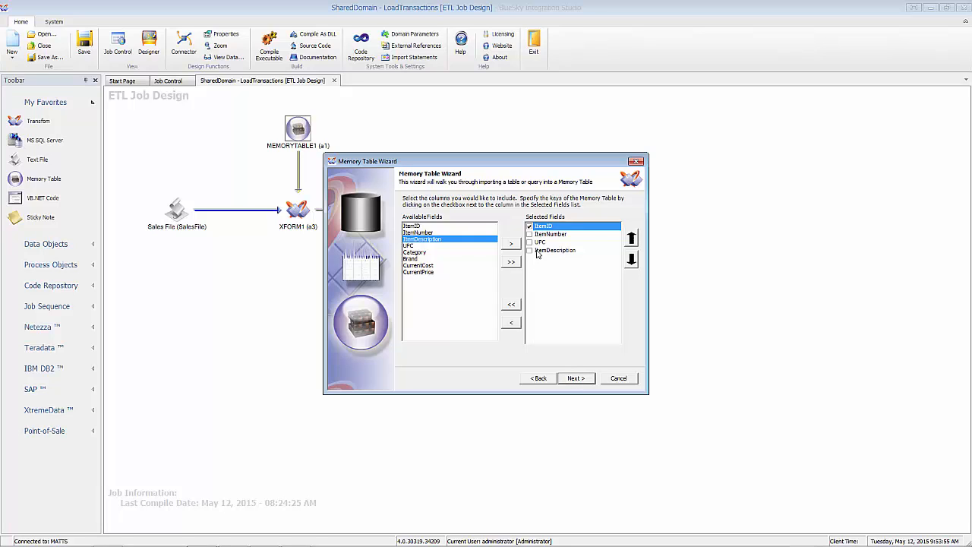
{"action": "left_click", "coordinate": [575, 378]}
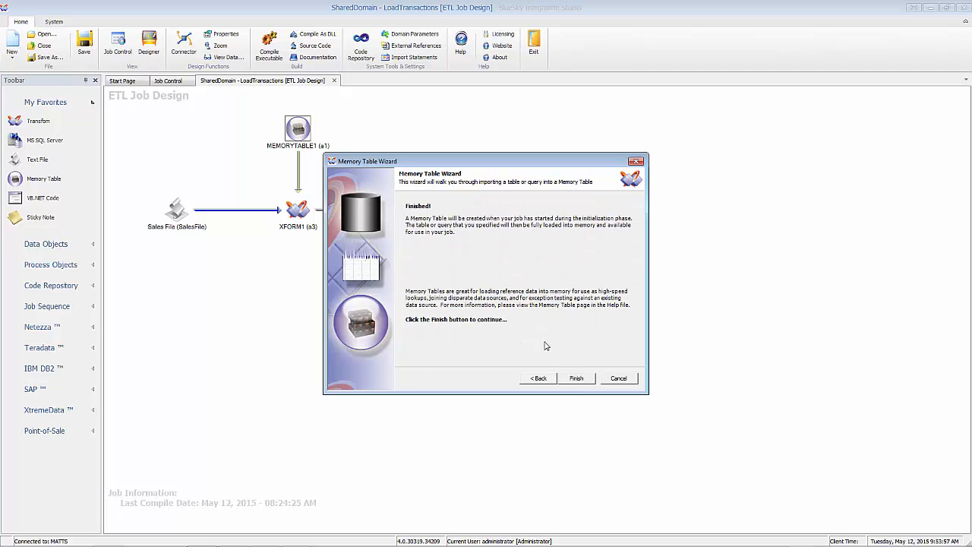
{"action": "left_click", "coordinate": [577, 378]}
Rename the memory table object as Product Lookup.
{"action": "right_click", "coordinate": [299, 124]}
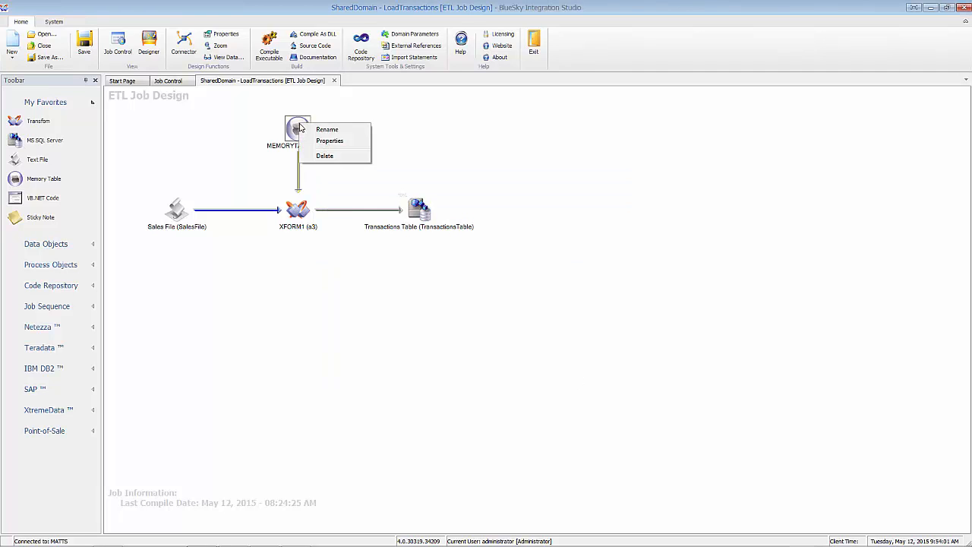
{"action": "left_click", "coordinate": [326, 129]}
{"action": "type", "text": "Pr"}
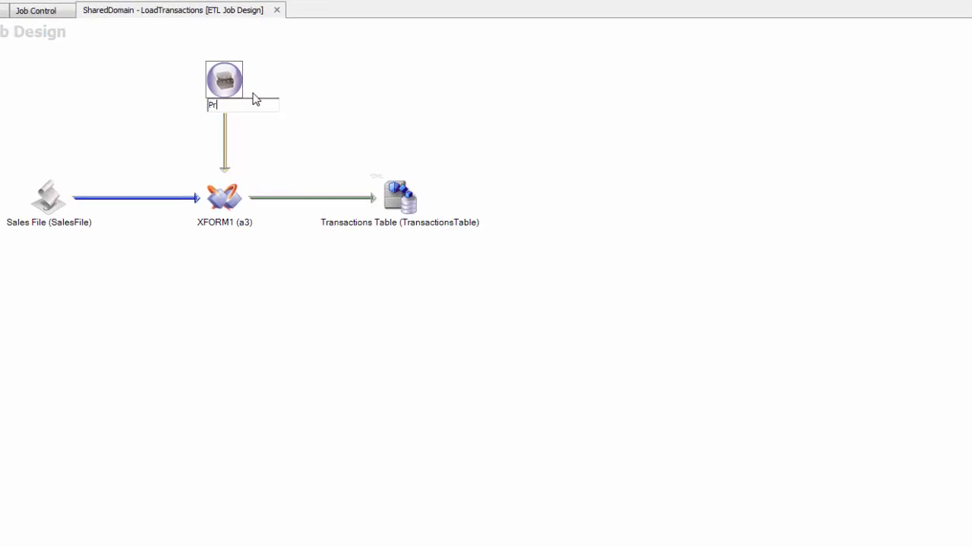
{"action": "type", "text": "oduct L"}
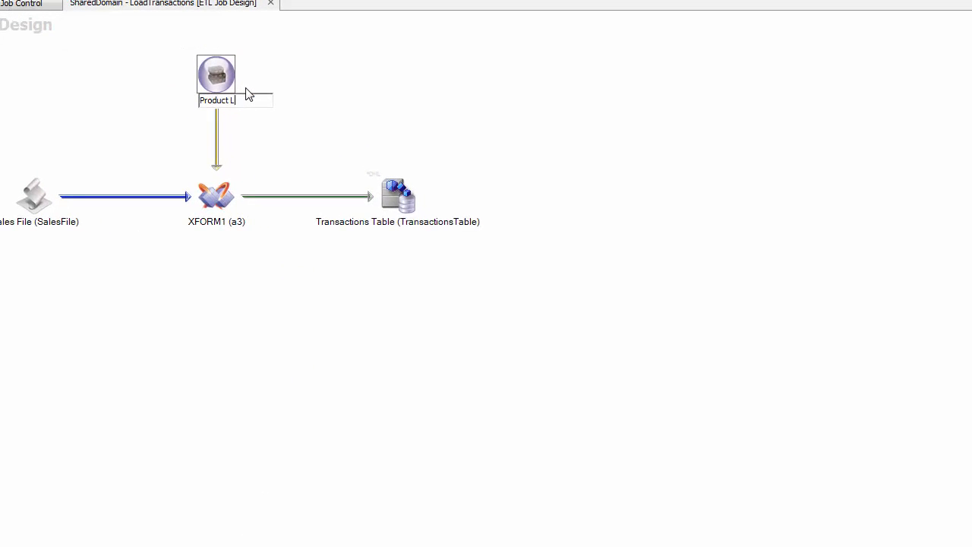
{"action": "type", "text": "ookup"}
{"action": "key", "text": "Return"}
{"action": "left_click", "coordinate": [50, 198]}
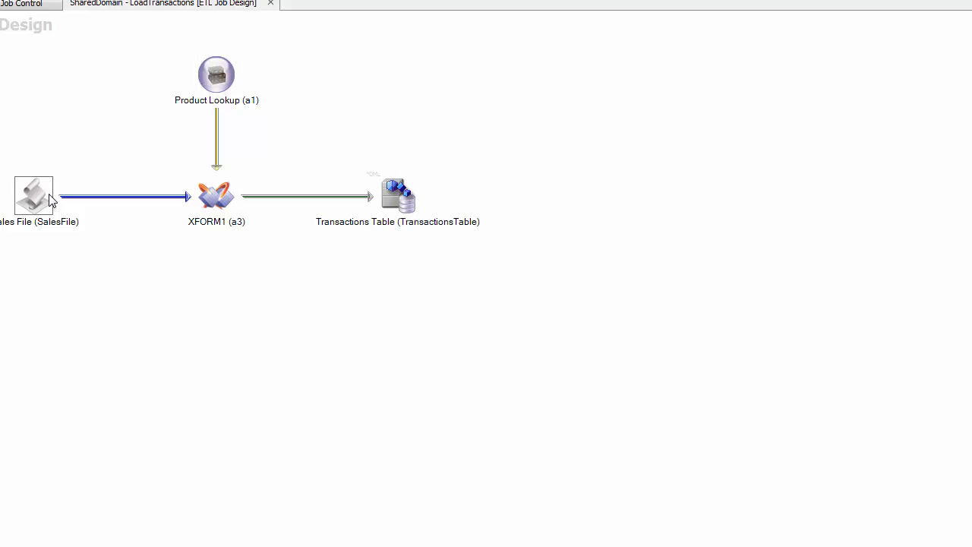
{"action": "left_click", "coordinate": [220, 209]}
{"action": "left_click", "coordinate": [34, 199]}
{"action": "left_click", "coordinate": [224, 76]}
{"action": "left_click", "coordinate": [44, 202]}
{"action": "left_click", "coordinate": [212, 87]}
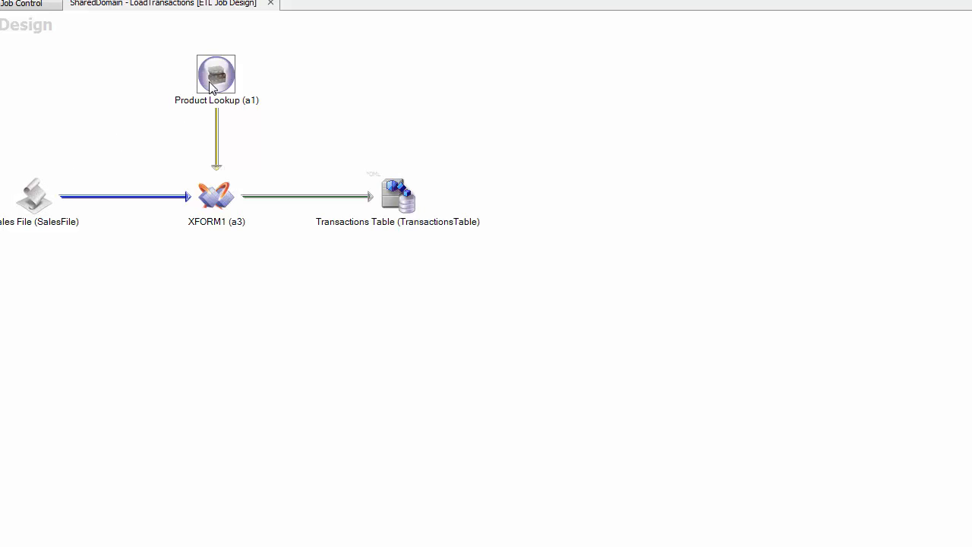
{"action": "left_click", "coordinate": [218, 201]}
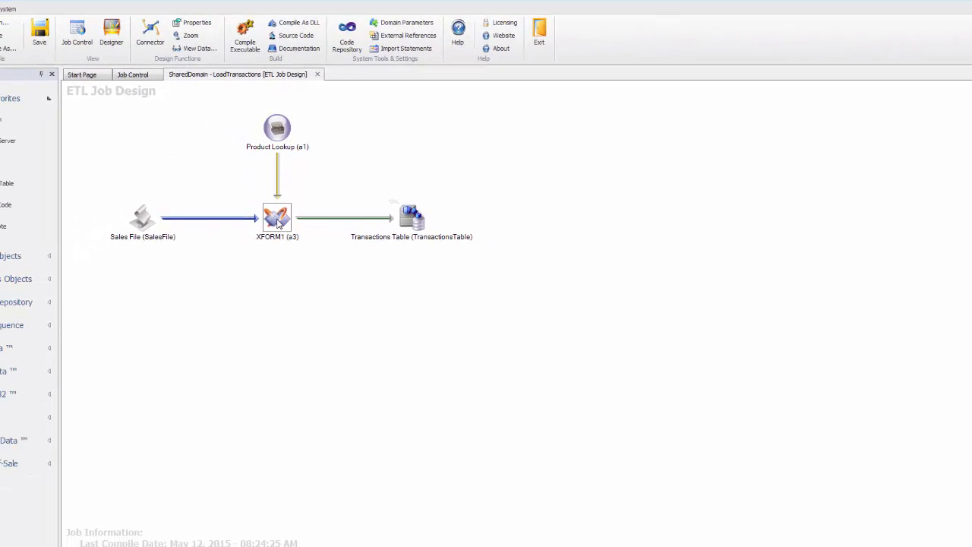
In XFORM1, join Product Lookup to the Sales File by mapping SalesFile.Item_Id to the key column a1.ItemID.
{"action": "double_click", "coordinate": [278, 220]}
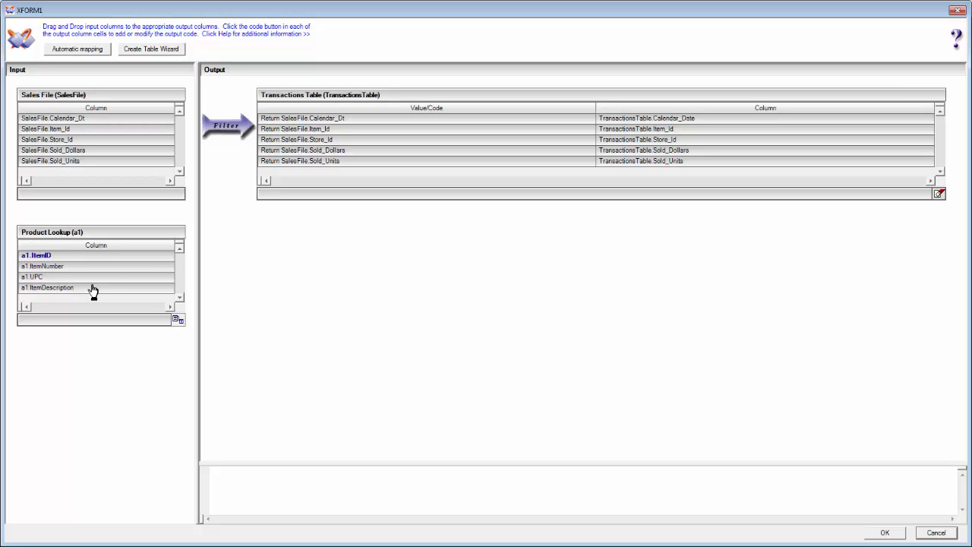
{"action": "left_click", "coordinate": [66, 258]}
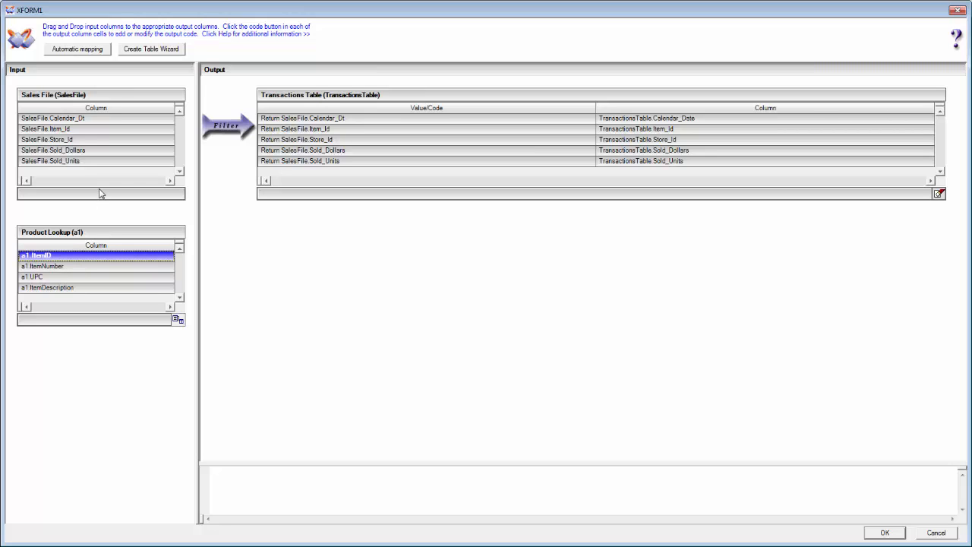
{"action": "left_click", "coordinate": [85, 130]}
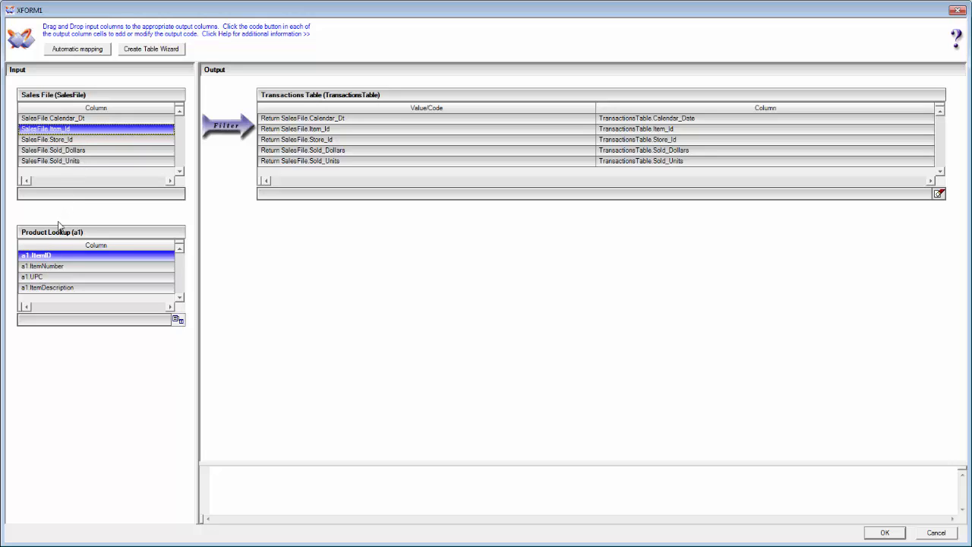
{"action": "left_click", "coordinate": [177, 320]}
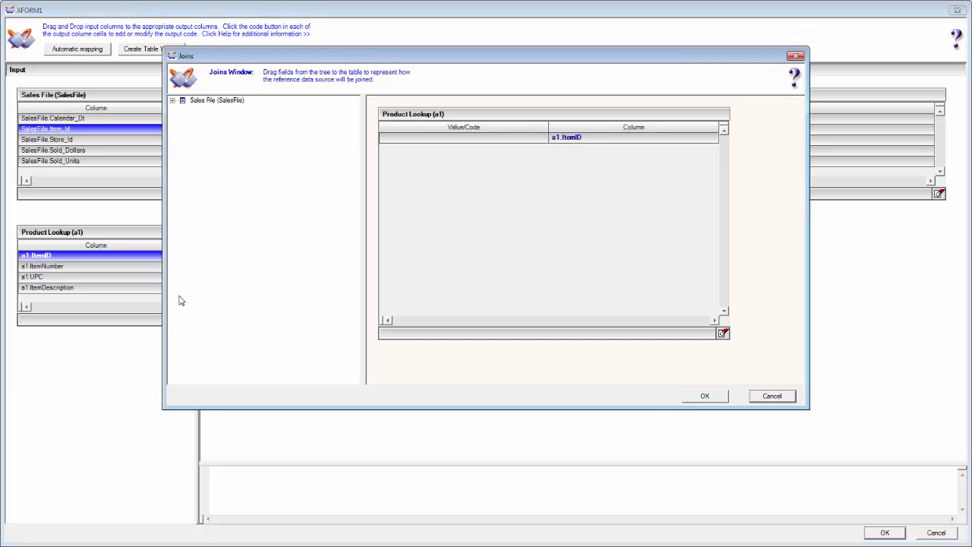
{"action": "left_click", "coordinate": [172, 101]}
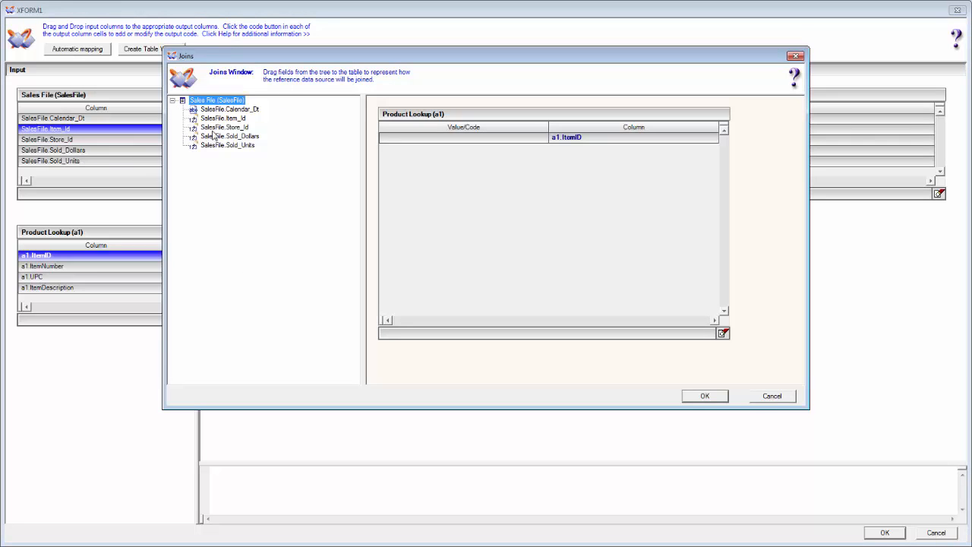
{"action": "left_click_drag", "start_coordinate": [227, 120], "coordinate": [413, 147]}
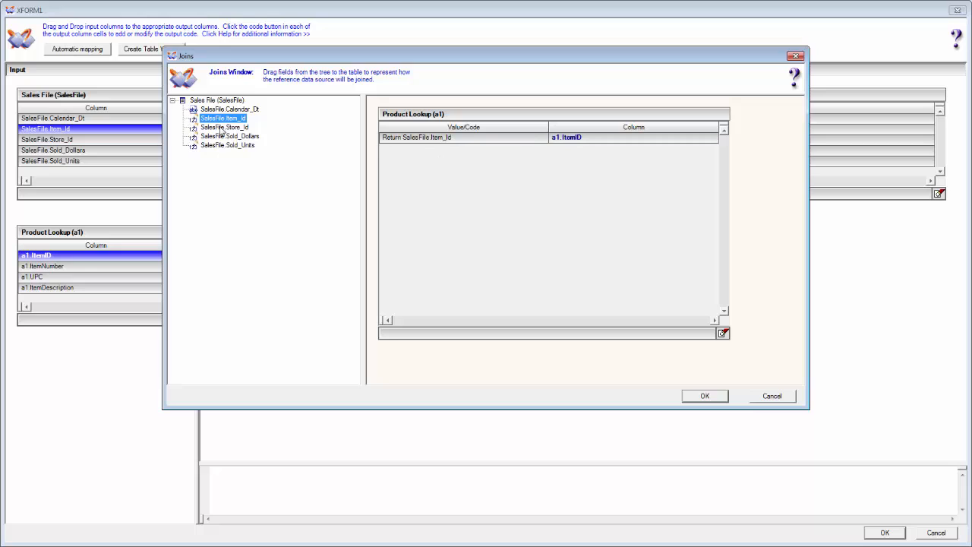
{"action": "left_click_drag", "start_coordinate": [230, 119], "coordinate": [410, 141]}
Review the code behind the a1.ItemID join mapping and accept the Product Lookup join to SalesFile.Item_Id.
{"action": "double_click", "coordinate": [543, 143]}
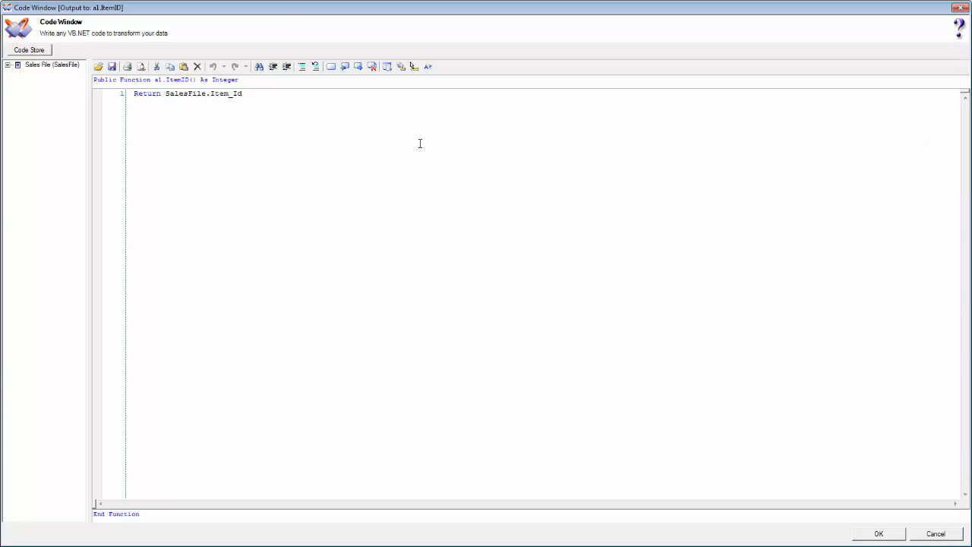
{"action": "left_click", "coordinate": [936, 534]}
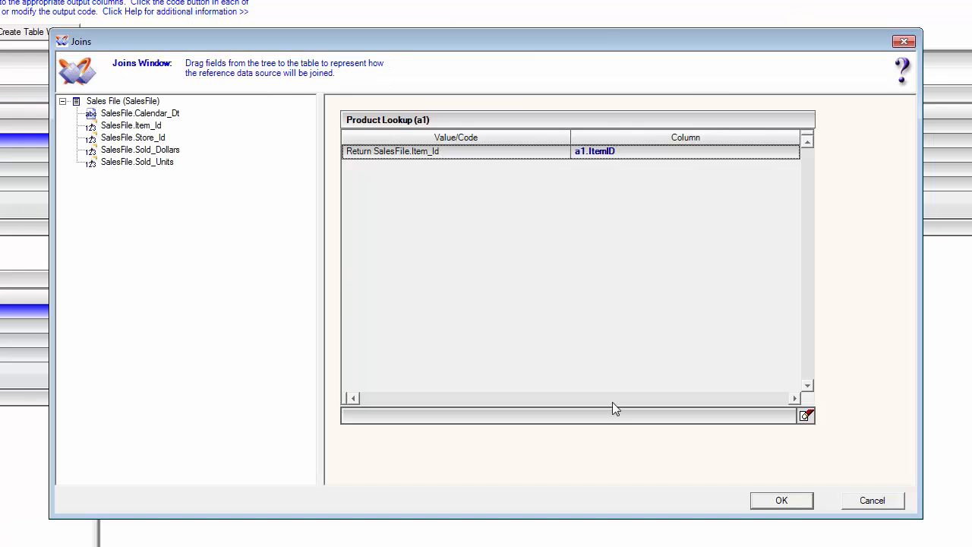
{"action": "left_click", "coordinate": [159, 126]}
{"action": "left_click_drag", "start_coordinate": [160, 127], "coordinate": [395, 169]}
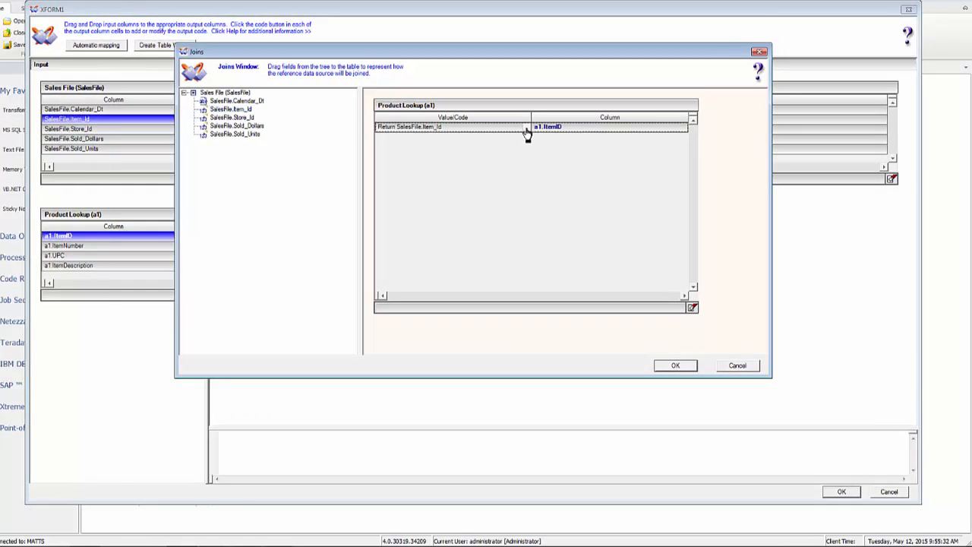
{"action": "double_click", "coordinate": [563, 151]}
{"action": "left_click", "coordinate": [330, 99]}
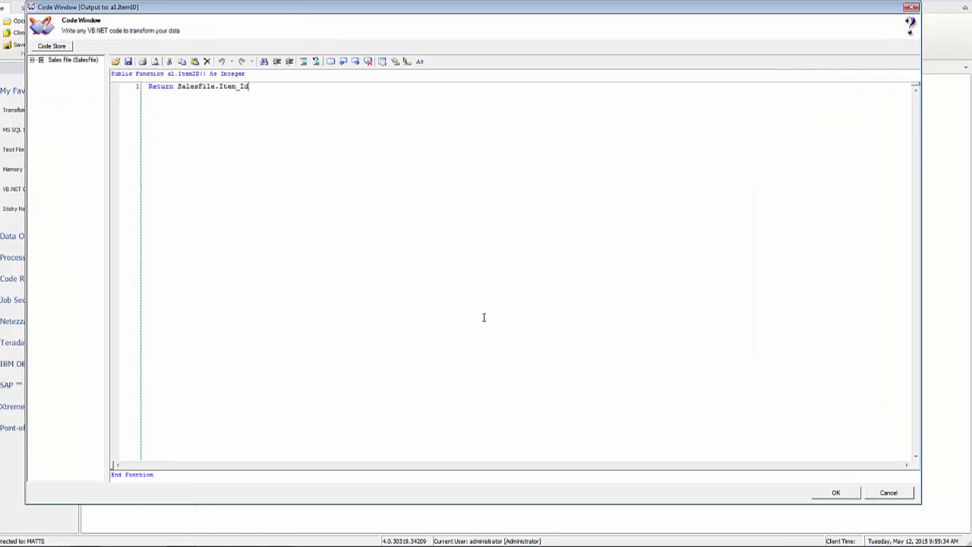
{"action": "left_click", "coordinate": [888, 494]}
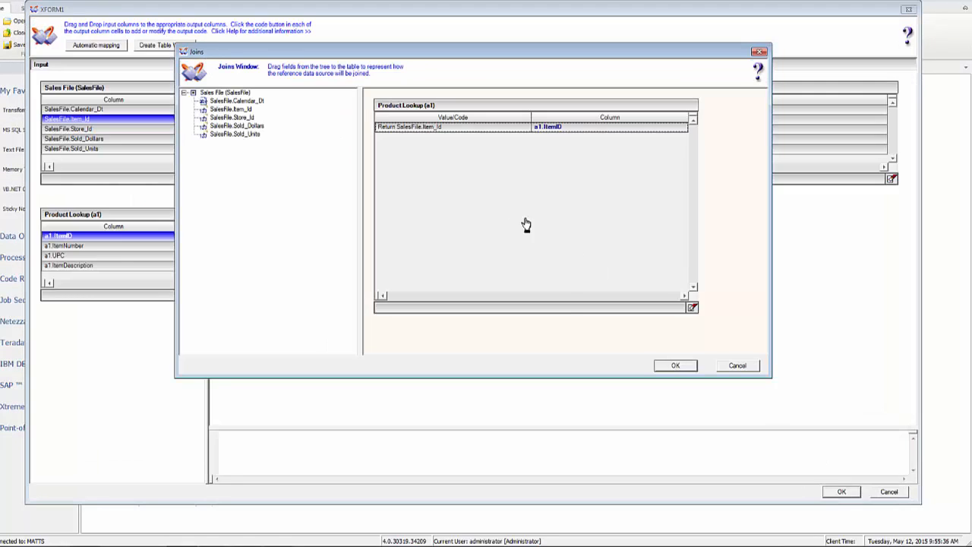
{"action": "left_click", "coordinate": [675, 367]}
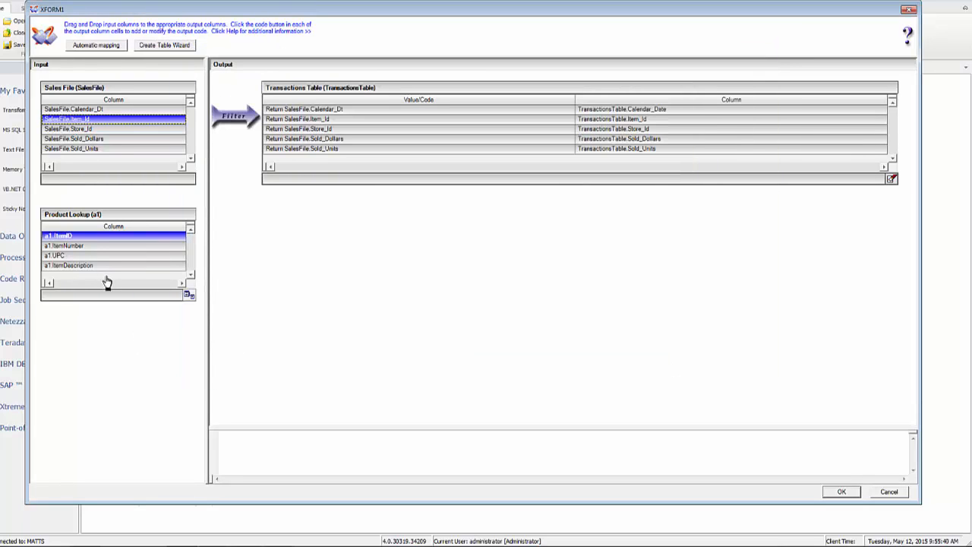
{"action": "left_click", "coordinate": [187, 295]}
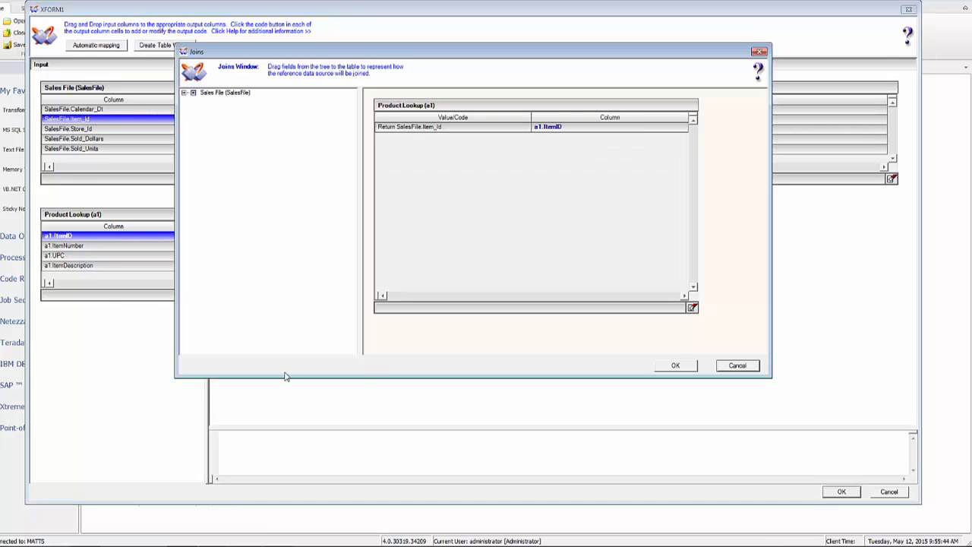
{"action": "left_click", "coordinate": [675, 367]}
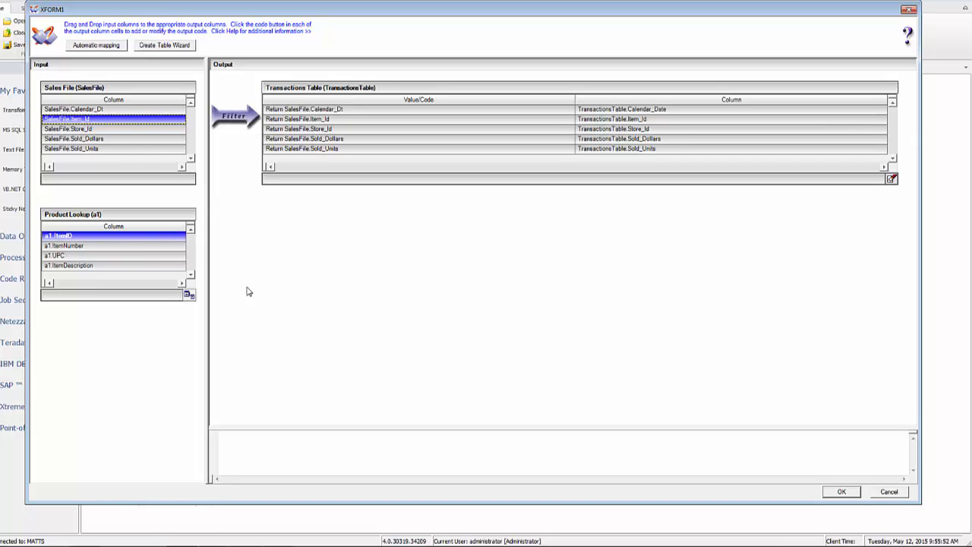
Open the XFORM1 filter's code and remove its default Return True statement.
{"action": "left_click", "coordinate": [232, 120]}
{"action": "left_click", "coordinate": [234, 118]}
{"action": "double_click", "coordinate": [236, 119]}
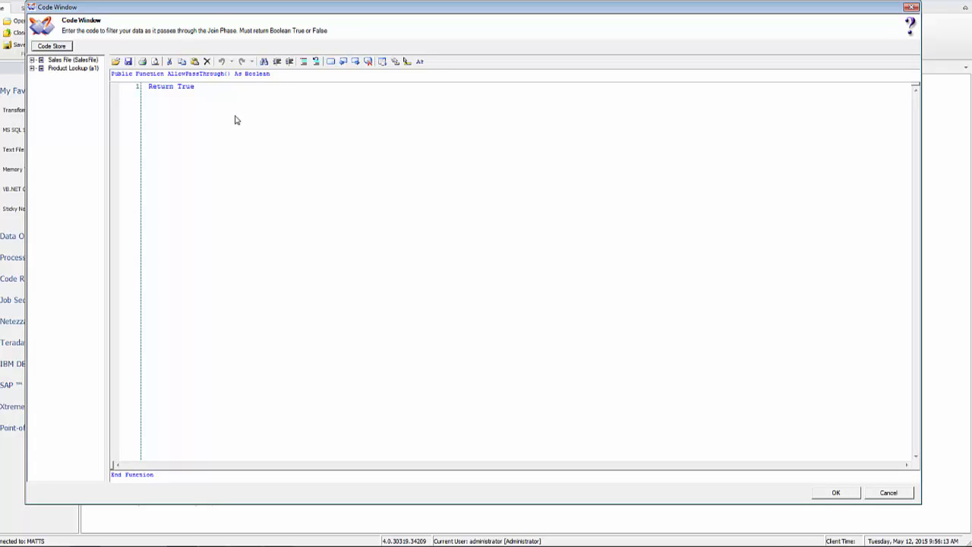
{"action": "left_click_drag", "start_coordinate": [228, 12], "coordinate": [392, 97]}
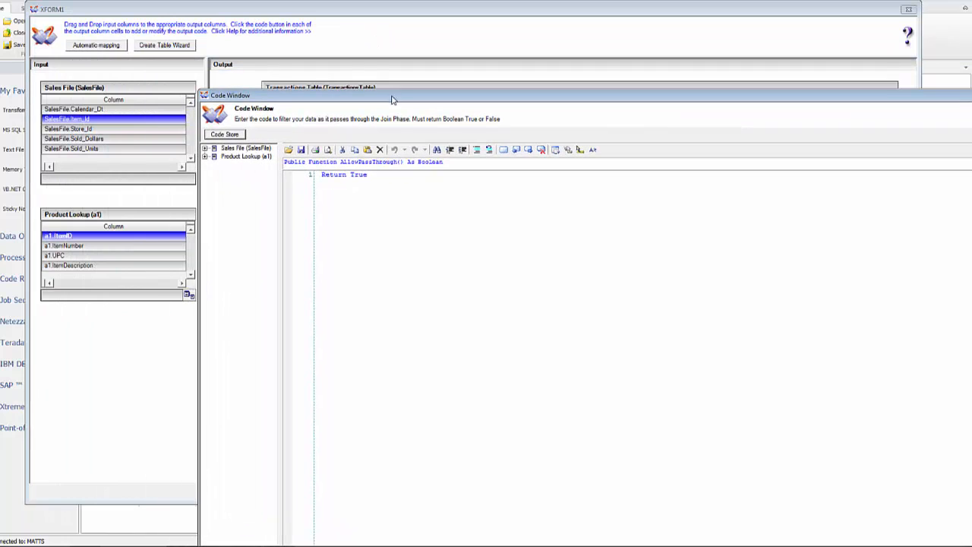
{"action": "left_click_drag", "start_coordinate": [370, 174], "coordinate": [320, 176]}
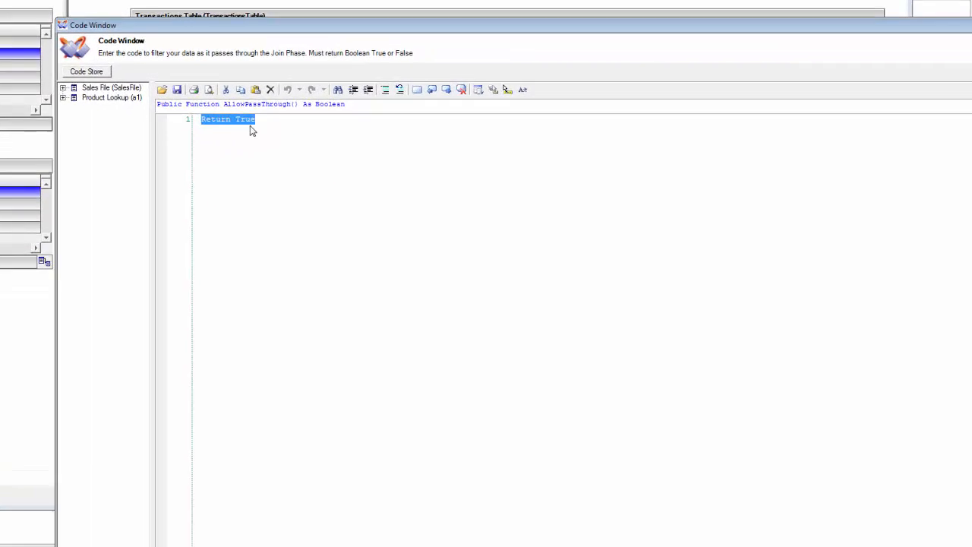
{"action": "left_click", "coordinate": [373, 175]}
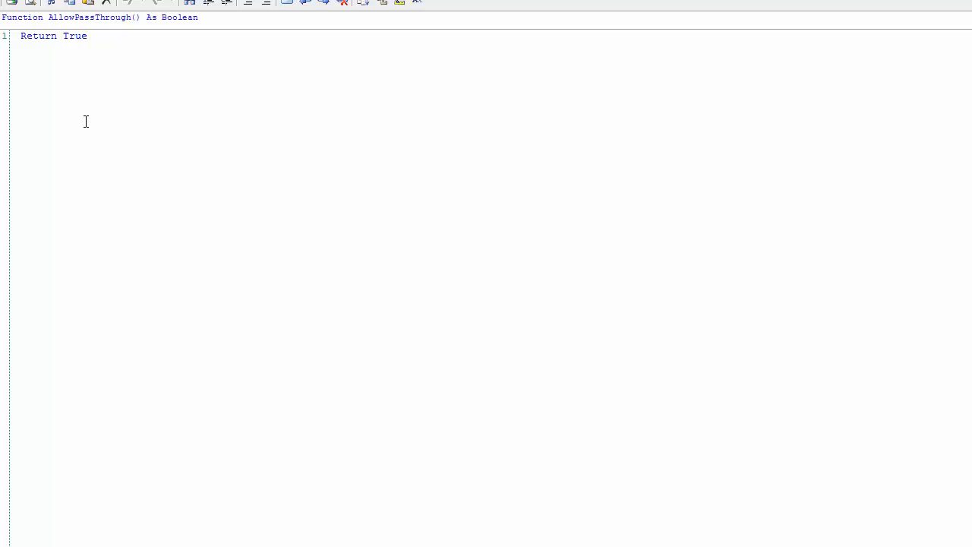
{"action": "key", "text": "ctrl+a"}
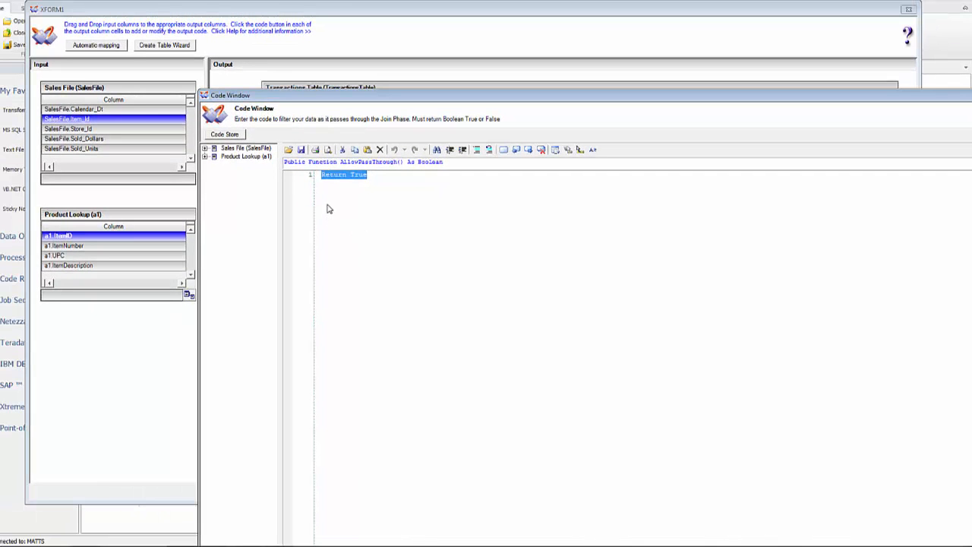
{"action": "key", "text": "Delete"}
Write a filter condition that returns True if a1.Found = True and otherwise returns False.
{"action": "left_click", "coordinate": [205, 157]}
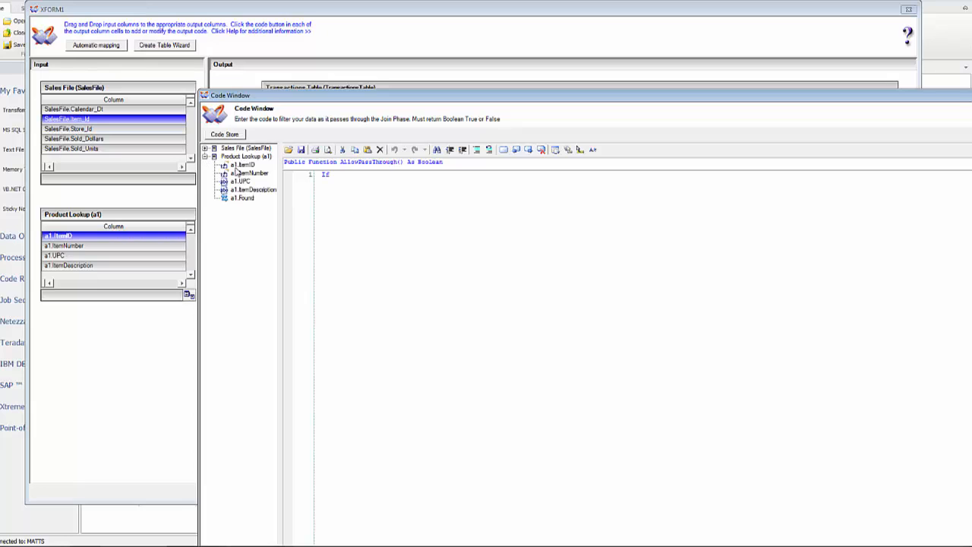
{"action": "left_click", "coordinate": [244, 199]}
{"action": "double_click", "coordinate": [246, 201]}
{"action": "left_click", "coordinate": [381, 177]}
{"action": "type", "text": "= True Then "}
{"action": "type", "text": "Return tru"}
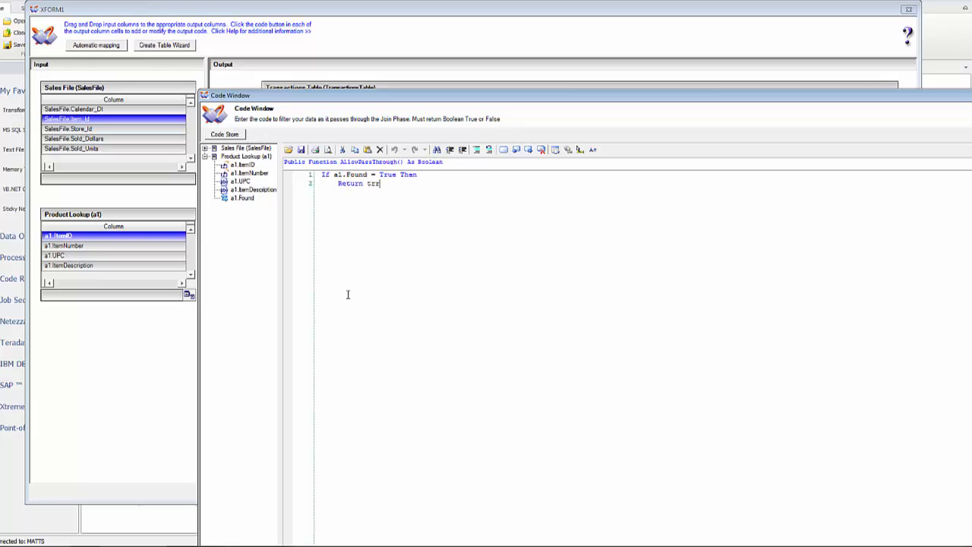
{"action": "type", "text": "rue"}
{"action": "type", "text": "Retu"}
Add the alternative statement Return a1.Found below the If block and comment it out.
{"action": "key", "text": "shift+Up"}
{"action": "key", "text": "shift+Up"}
{"action": "key", "text": "shift+Up"}
{"action": "key", "text": "shift+Up"}
{"action": "key", "text": "shift+Up"}
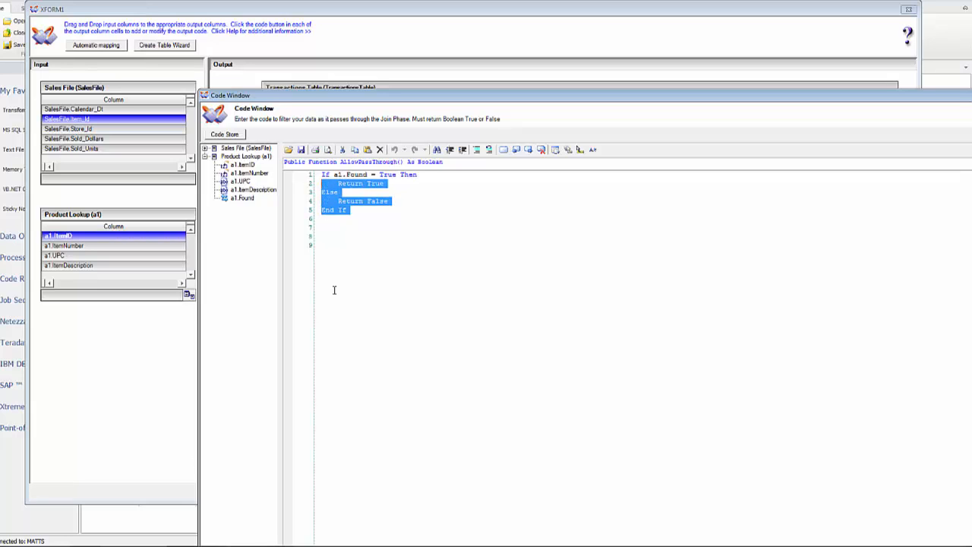
{"action": "key", "text": "Down"}
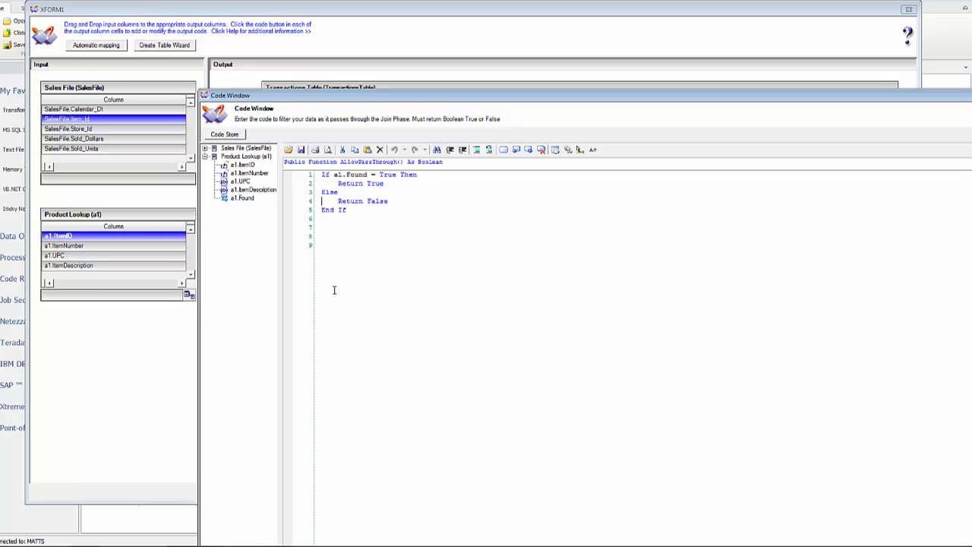
{"action": "key", "text": "shift+Down"}
{"action": "key", "text": "shift+Down"}
{"action": "key", "text": "Down"}
{"action": "key", "text": "Down"}
{"action": "key", "text": "Down"}
{"action": "key", "text": "Return"}
{"action": "type", "text": "Return a1.Found"}
{"action": "key", "text": "Return"}
{"action": "key", "text": "Return"}
{"action": "type", "text": "'"}
Confirm the filter code and accept the changes to the XFORM1 transform.
{"action": "left_click_drag", "start_coordinate": [365, 213], "coordinate": [321, 174]}
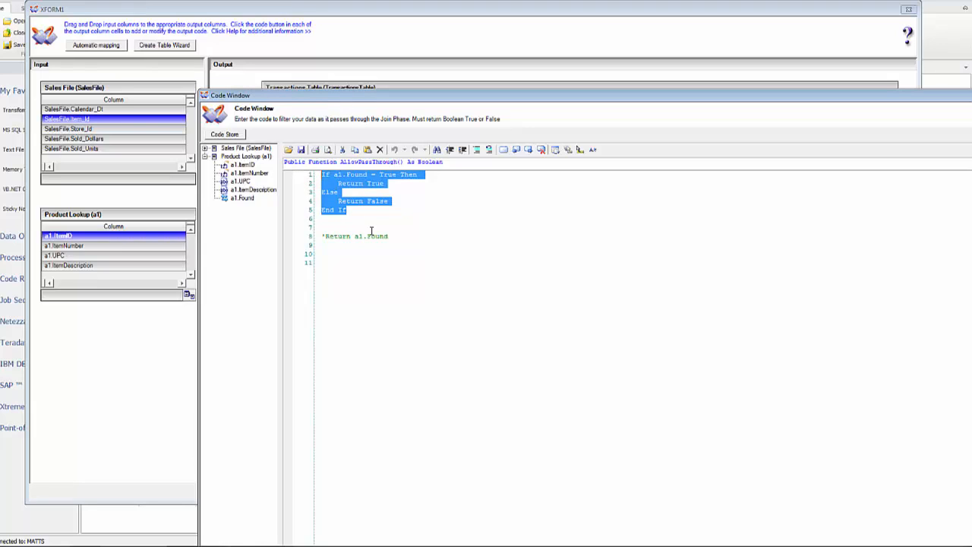
{"action": "left_click", "coordinate": [349, 225]}
{"action": "left_click_drag", "start_coordinate": [322, 226], "coordinate": [395, 236]}
{"action": "left_click", "coordinate": [333, 251]}
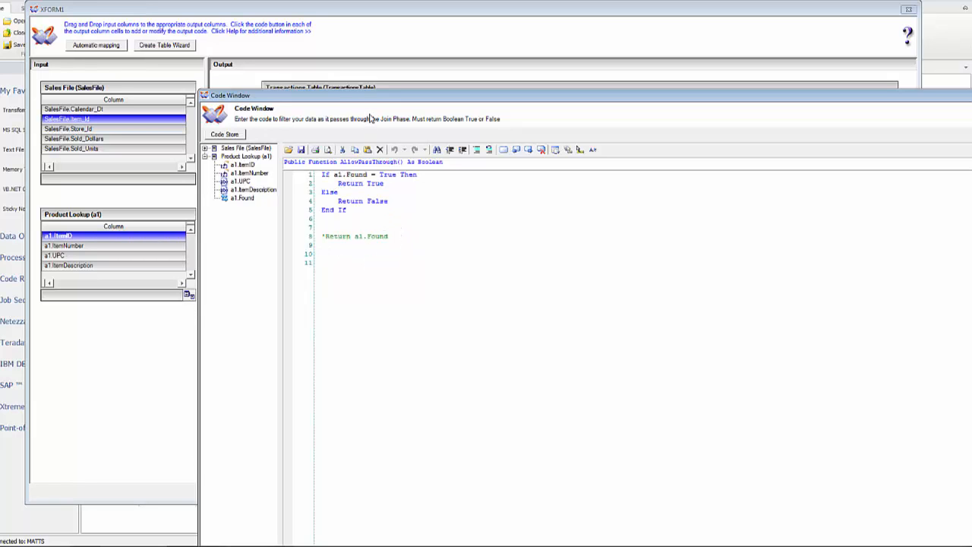
{"action": "left_click_drag", "start_coordinate": [368, 96], "coordinate": [236, 15]}
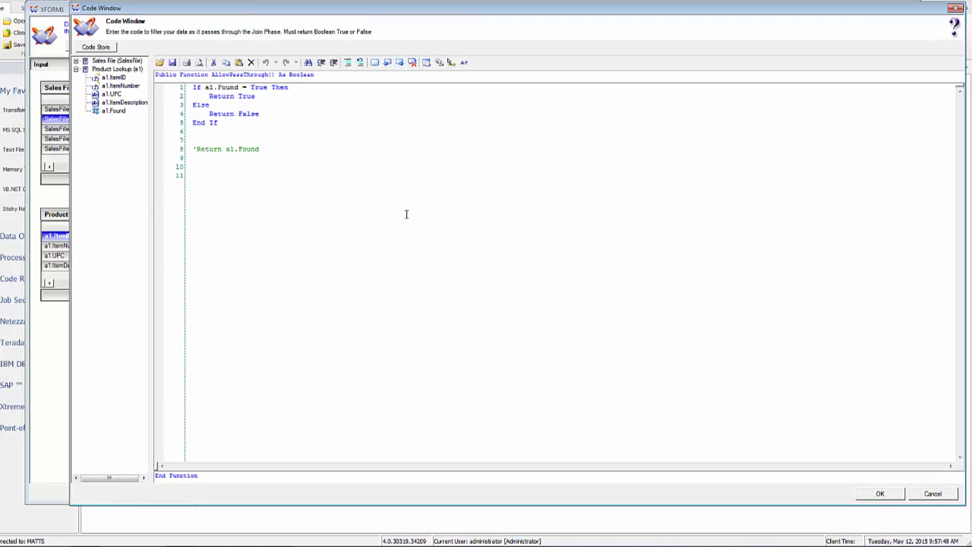
{"action": "left_click", "coordinate": [877, 494]}
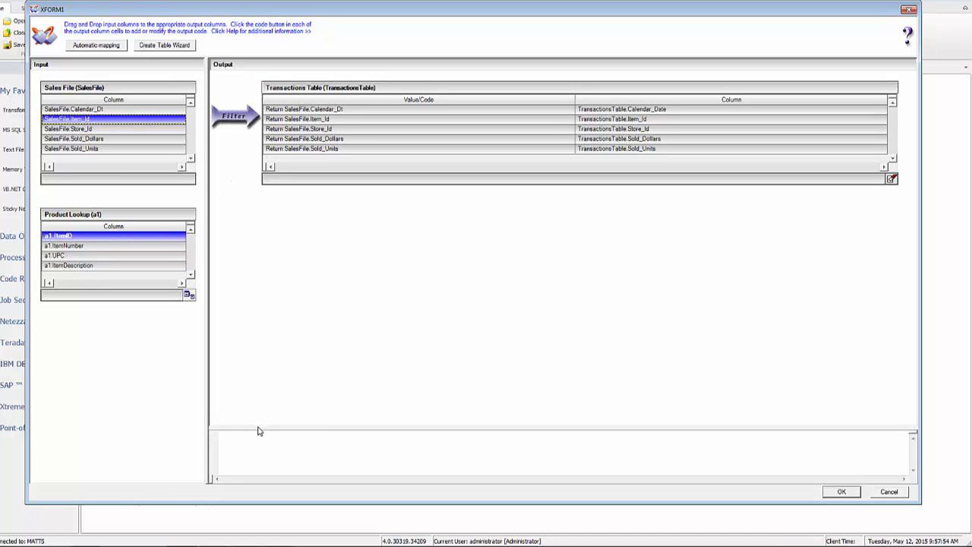
{"action": "left_click_drag", "start_coordinate": [258, 431], "coordinate": [265, 379]}
{"action": "mouse_move", "coordinate": [229, 126]}
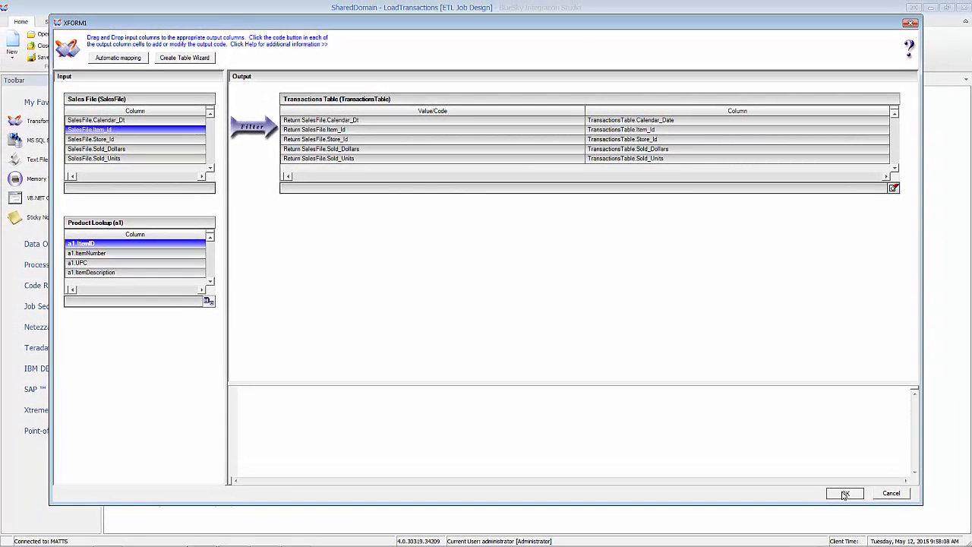
{"action": "left_click", "coordinate": [845, 494]}
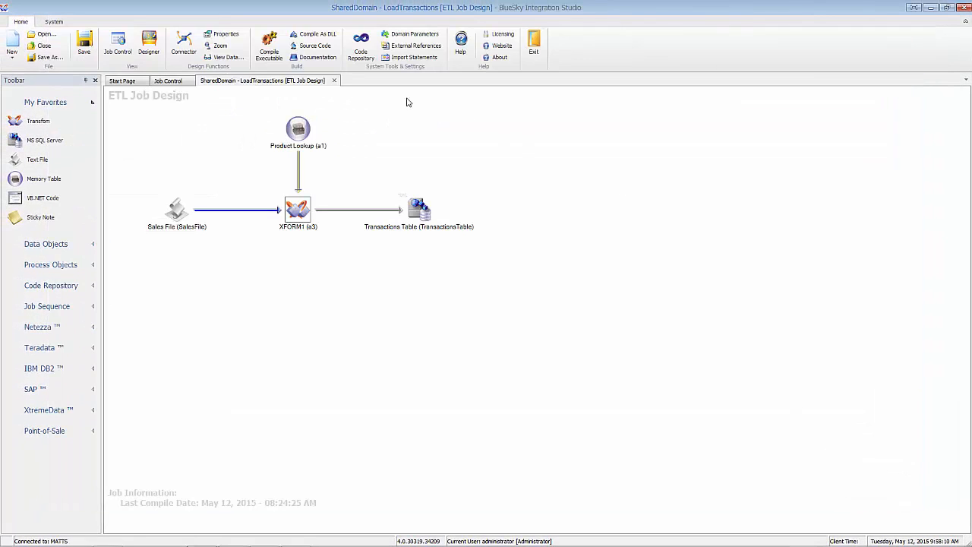
Compile the LoadTransactions job into an executable, saving the design changes.
{"action": "left_click", "coordinate": [269, 45]}
{"action": "left_click", "coordinate": [471, 309]}
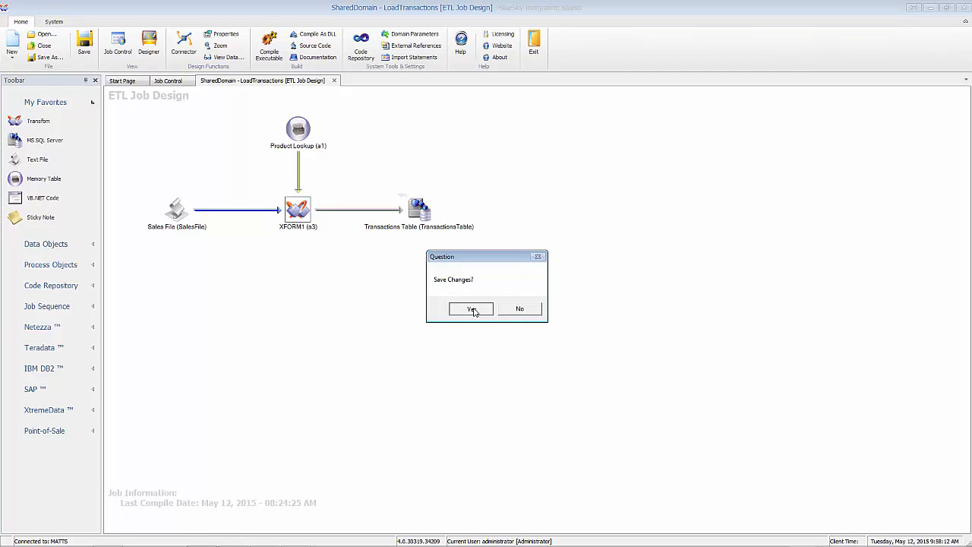
{"action": "left_click", "coordinate": [510, 315]}
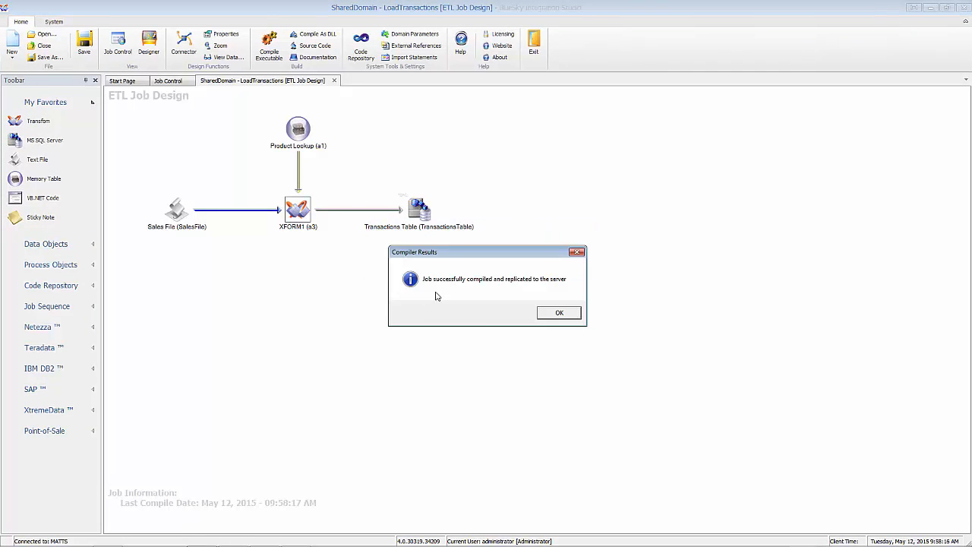
{"action": "left_click", "coordinate": [559, 314]}
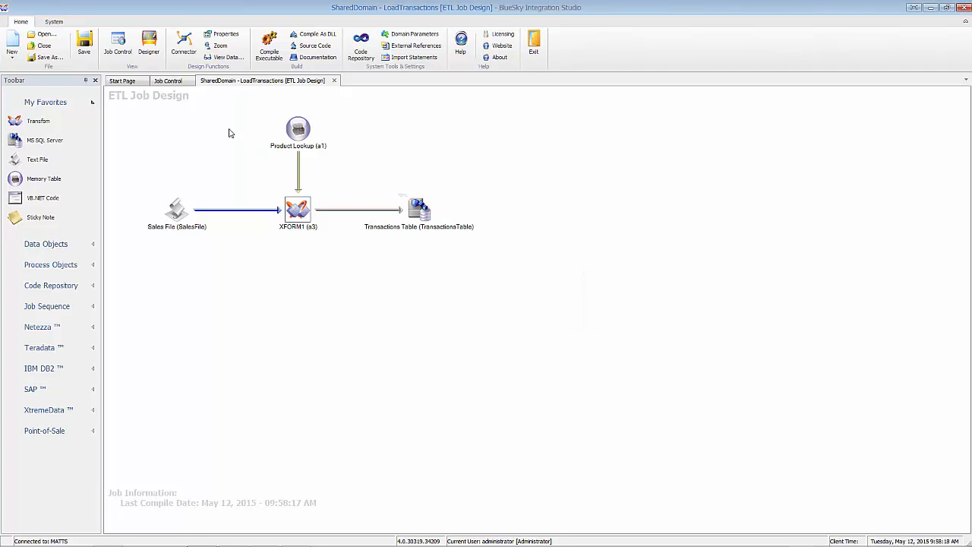
Run the LoadTransactions job from the SharedDomain job list, accepting transactions.csv as the FILENAME parameter.
{"action": "left_click", "coordinate": [168, 80]}
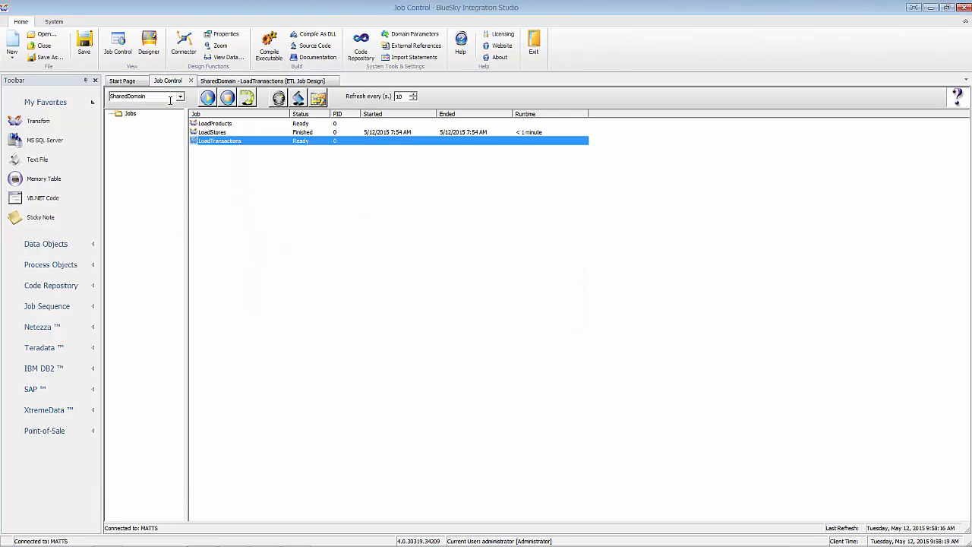
{"action": "right_click", "coordinate": [212, 150]}
{"action": "left_click", "coordinate": [221, 149]}
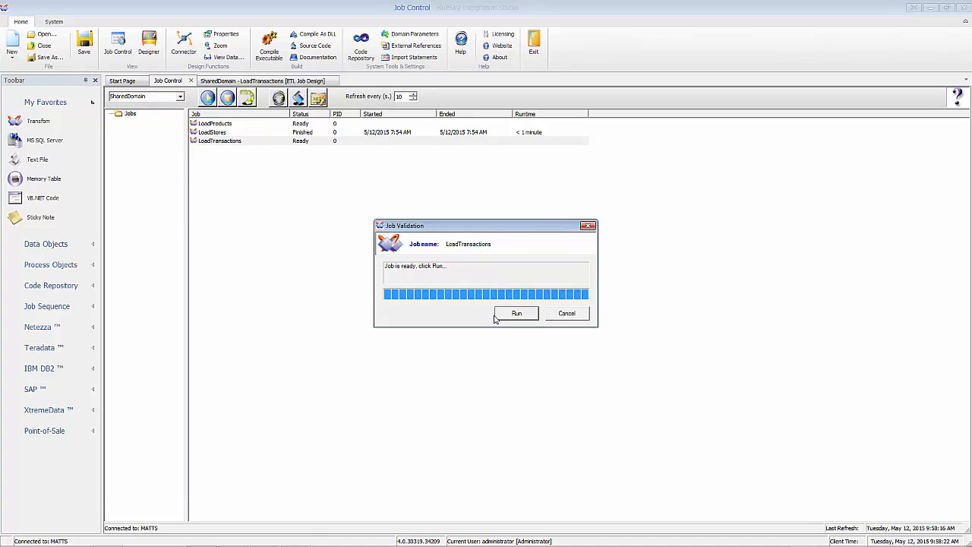
{"action": "left_click", "coordinate": [507, 316]}
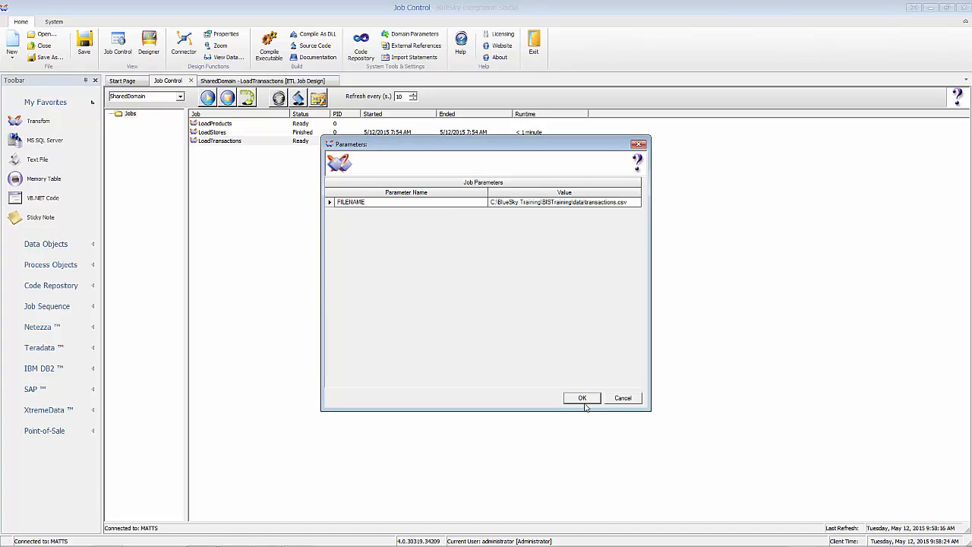
{"action": "left_click", "coordinate": [583, 400]}
Monitor the LoadTransactions run and compare the record counts of Memory Table Load, Product Lookup and Sales File.
{"action": "right_click", "coordinate": [250, 142]}
{"action": "left_click", "coordinate": [259, 159]}
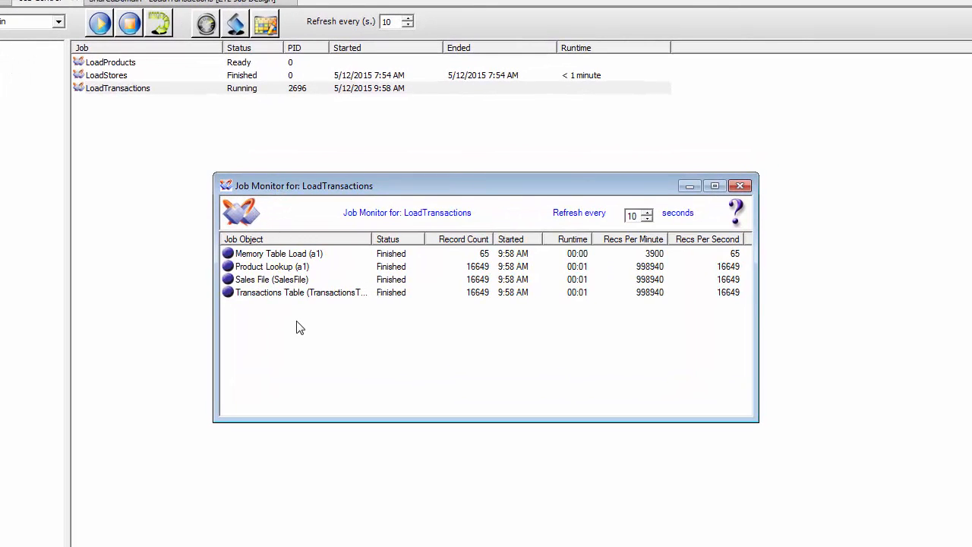
{"action": "left_click", "coordinate": [318, 258]}
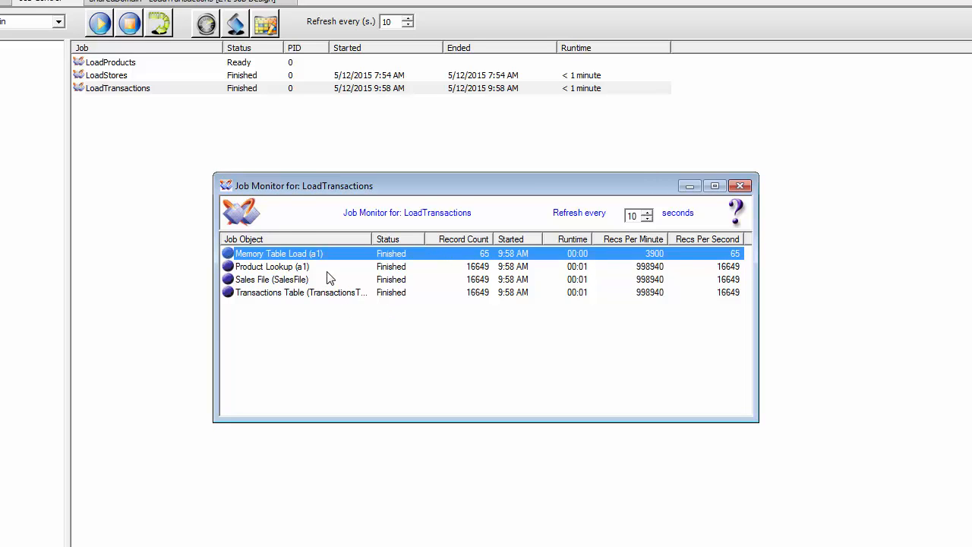
{"action": "key", "text": "Down"}
{"action": "key", "text": "Down"}
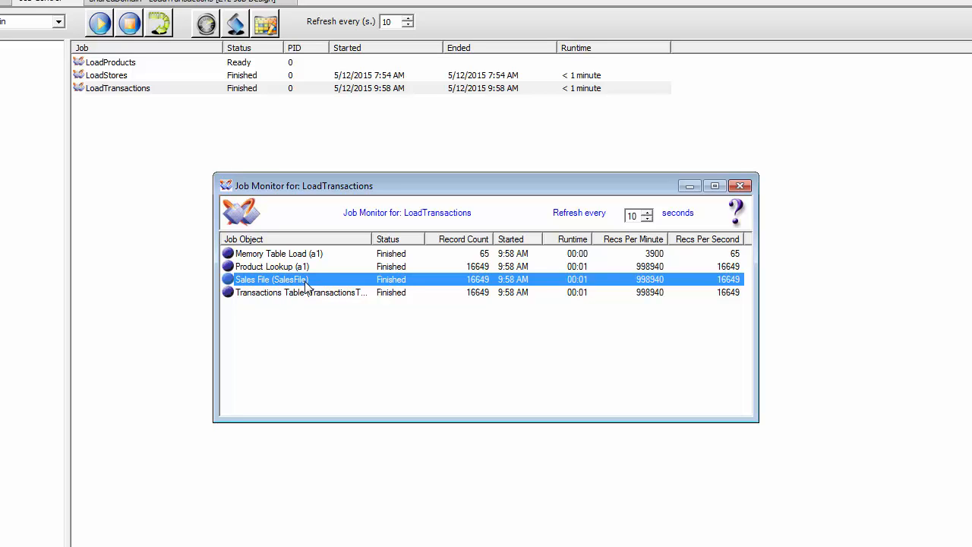
{"action": "key", "text": "Up"}
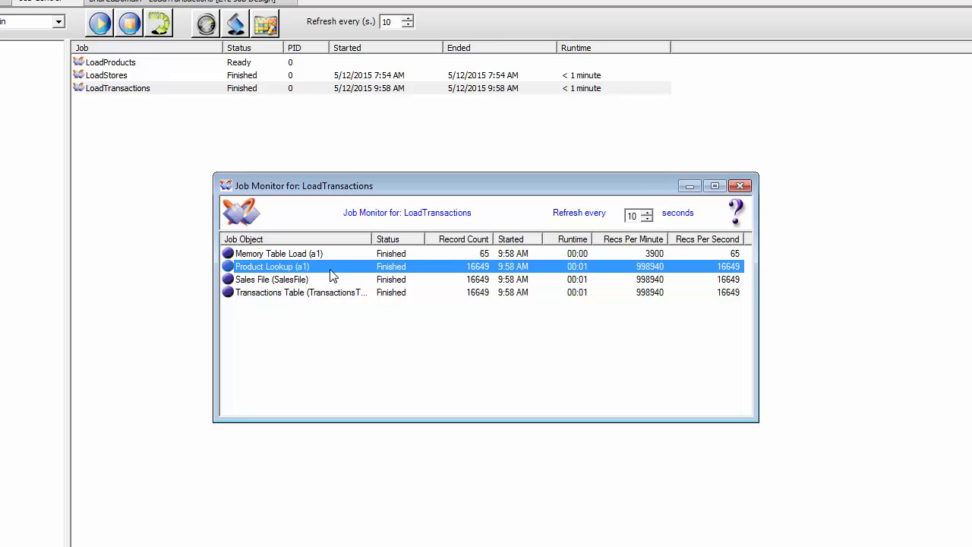
{"action": "left_click", "coordinate": [339, 279]}
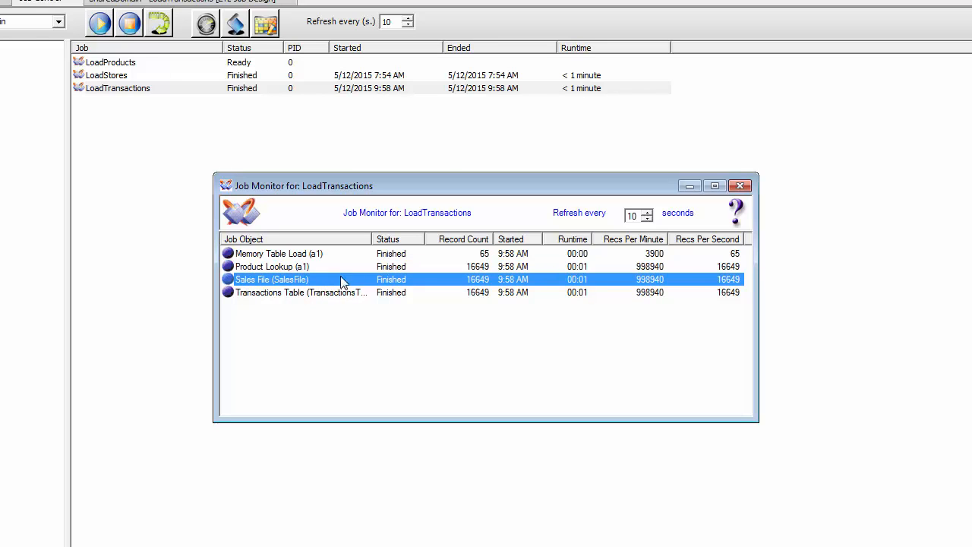
{"action": "left_click", "coordinate": [485, 269]}
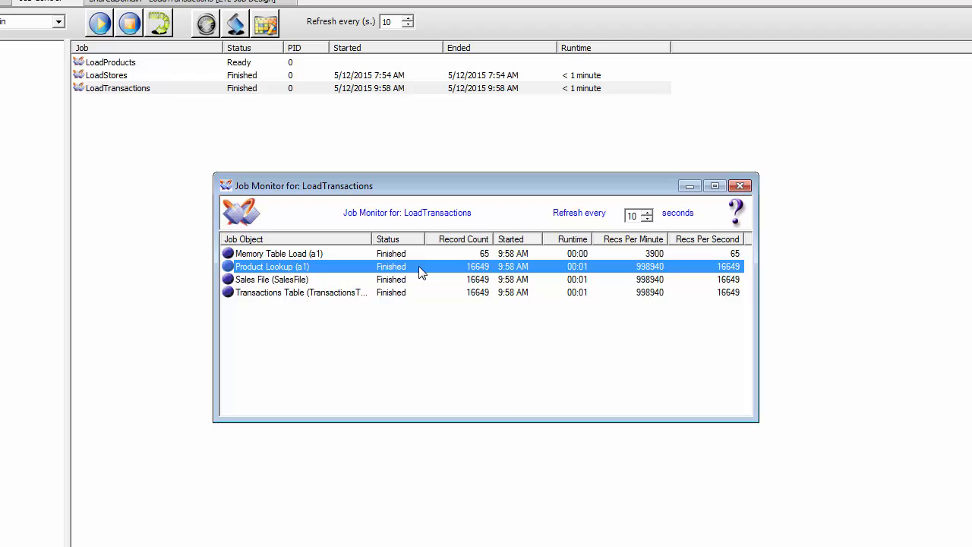
Check the Transactions Table record count and close the job monitor for LoadTransactions.
{"action": "left_click", "coordinate": [433, 295]}
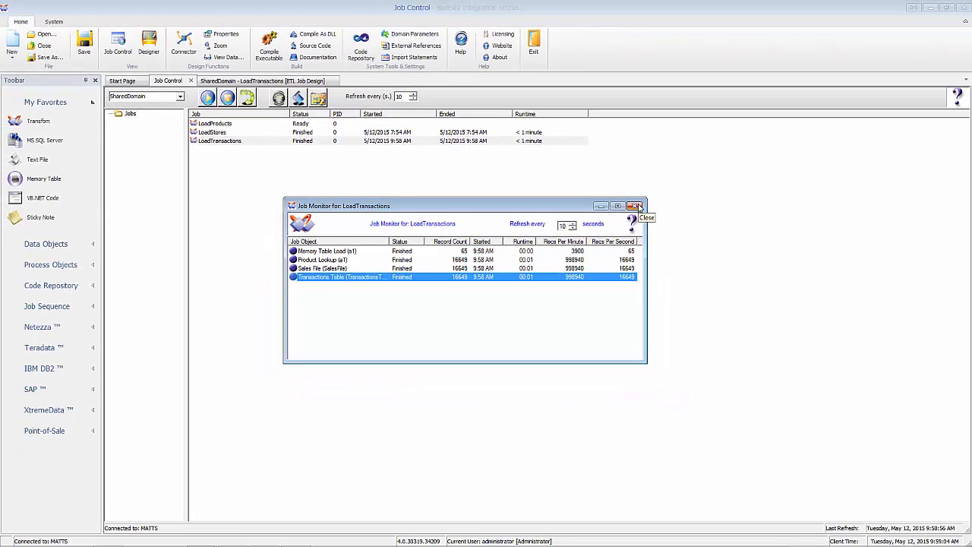
{"action": "left_click", "coordinate": [741, 187]}
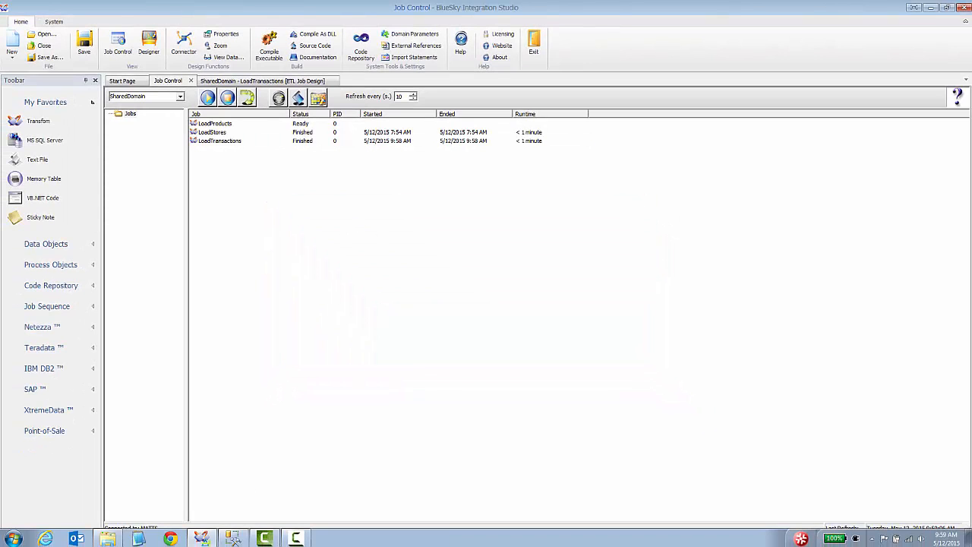
Switch to SQL Server Management Studio and rewrite the drop table statement on line 16 as select * from ProductsTable.
{"action": "left_click", "coordinate": [230, 539]}
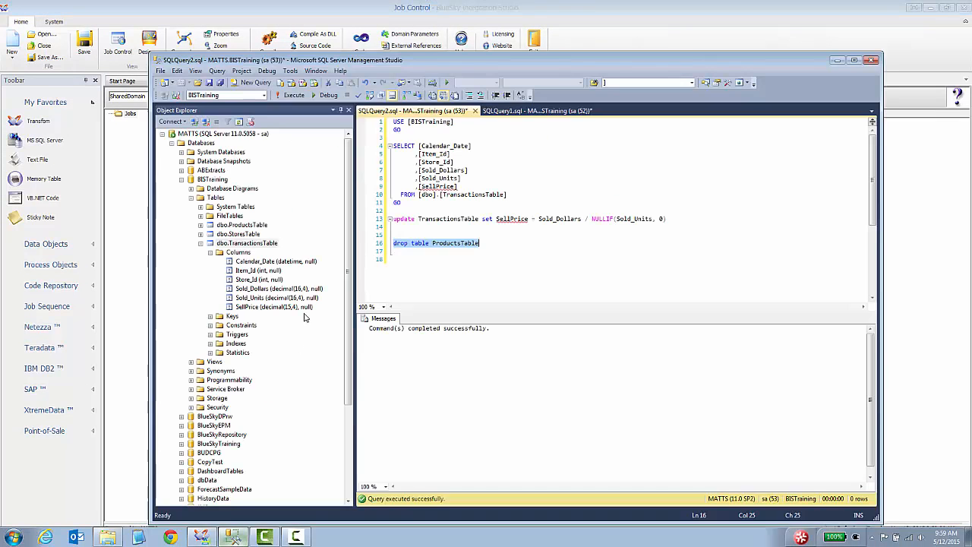
{"action": "left_click", "coordinate": [490, 242]}
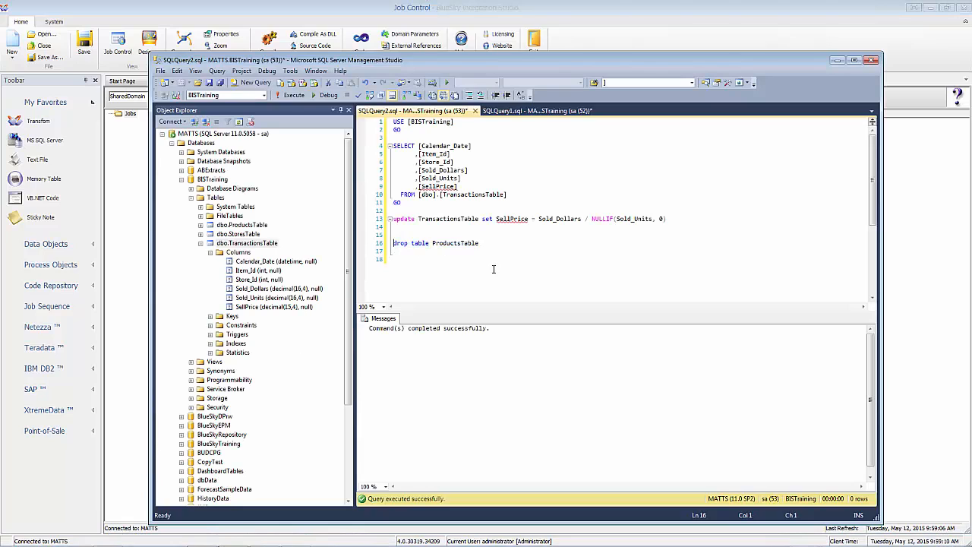
{"action": "type", "text": "select * from"}
{"action": "key", "text": "Delete"}
{"action": "key", "text": "Delete"}
{"action": "key", "text": "Delete"}
{"action": "key", "text": "Delete"}
{"action": "key", "text": "Delete"}
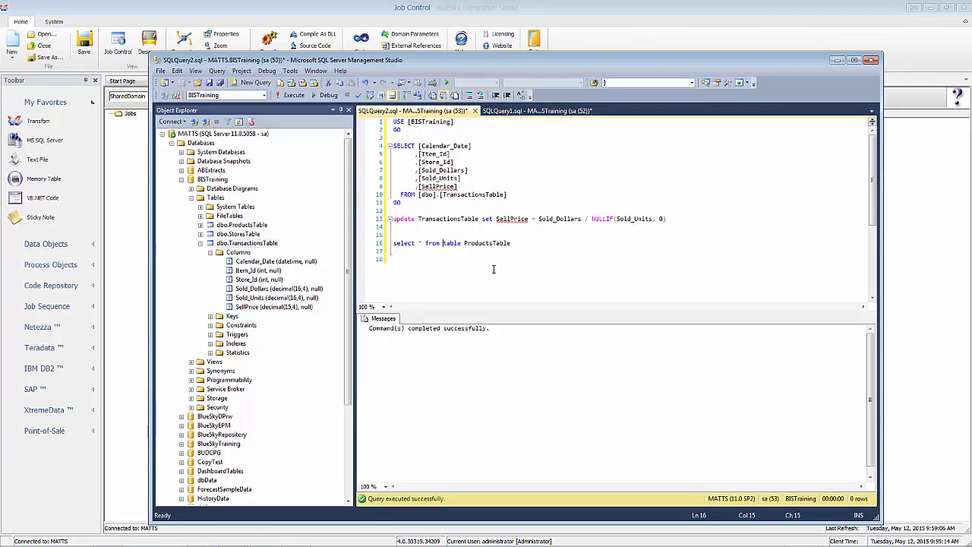
{"action": "key", "text": "Delete"}
{"action": "key", "text": "Delete"}
{"action": "key", "text": "Delete"}
{"action": "key", "text": "Delete"}
{"action": "key", "text": "Delete"}
{"action": "key", "text": "Delete"}
Run only the select * from ProductsTable statement and inspect the ItemID values in the results.
{"action": "key", "text": "Home"}
{"action": "key", "text": "shift+End"}
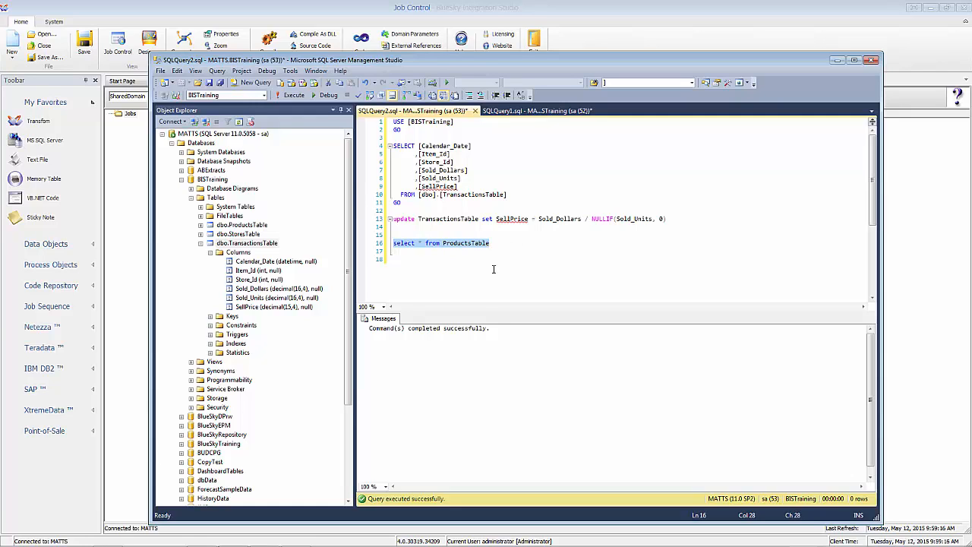
{"action": "key", "text": "F5"}
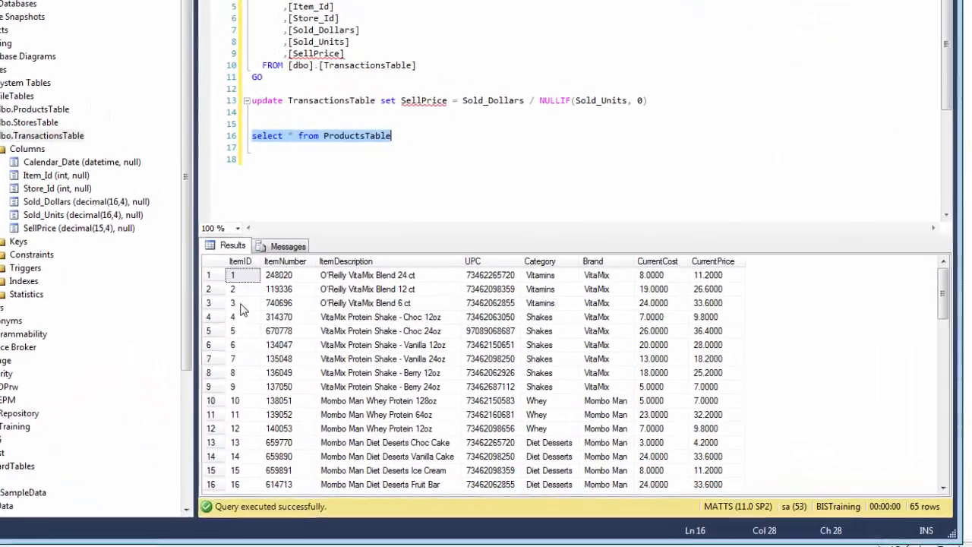
{"action": "left_click", "coordinate": [381, 387]}
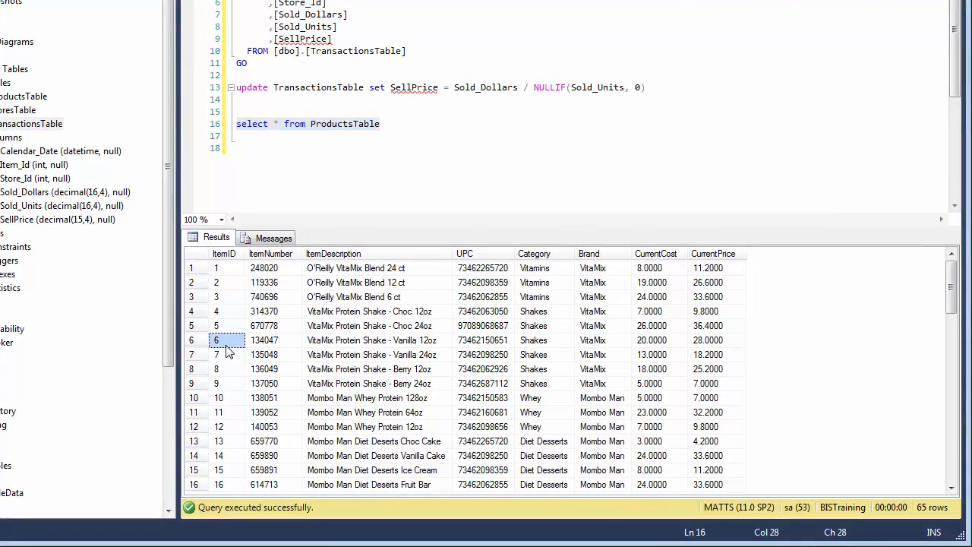
{"action": "left_click", "coordinate": [219, 272]}
Add the statement delete from ProductsTable where ItemId in (1,2) below the select query and run only that line.
{"action": "left_click", "coordinate": [407, 132]}
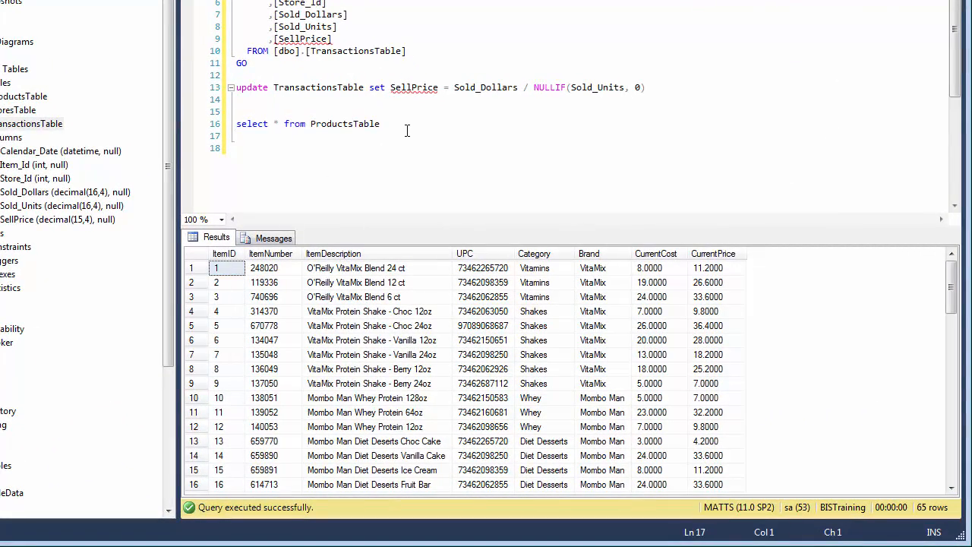
{"action": "type", "text": "delete fr"}
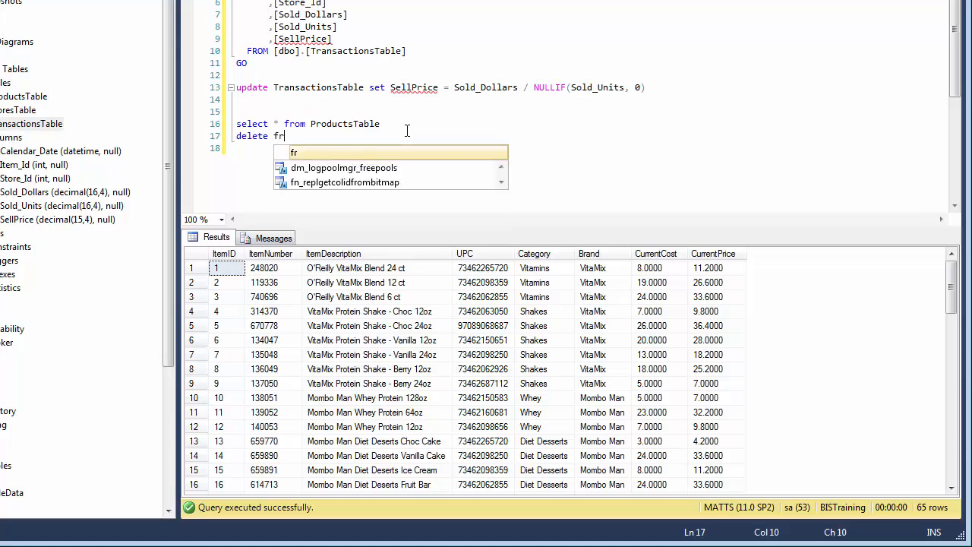
{"action": "type", "text": "om Products"}
{"action": "key", "text": "Escape"}
{"action": "type", "text": "T"}
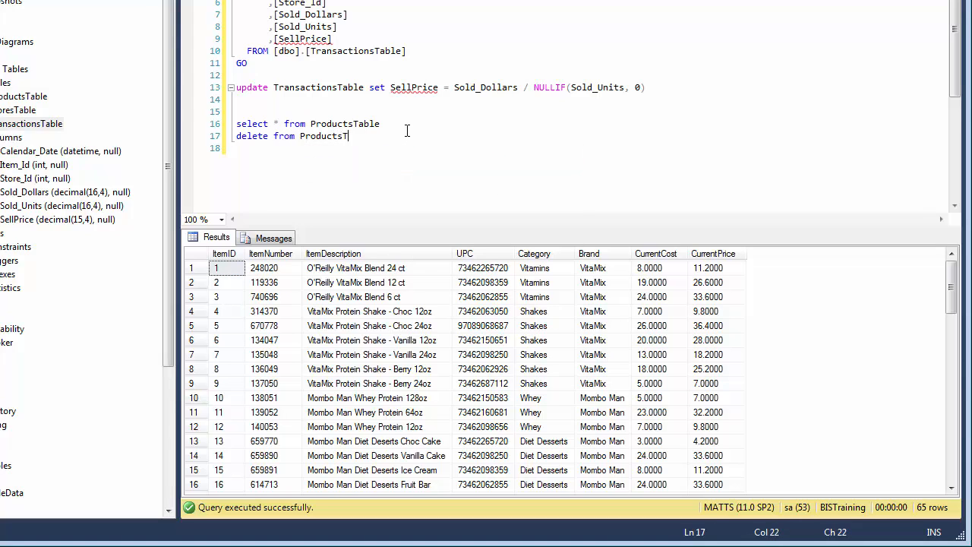
{"action": "type", "text": "able where Ite"}
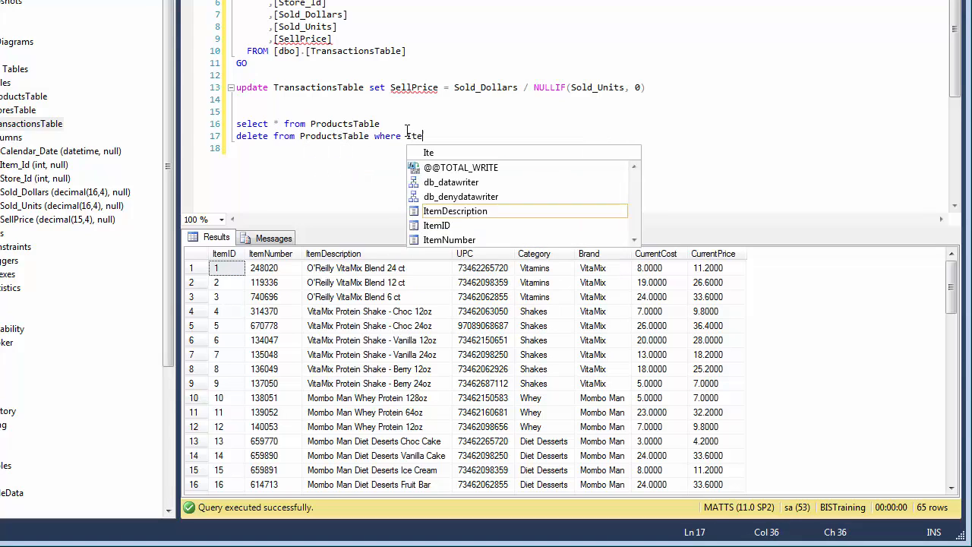
{"action": "type", "text": "mId in ("}
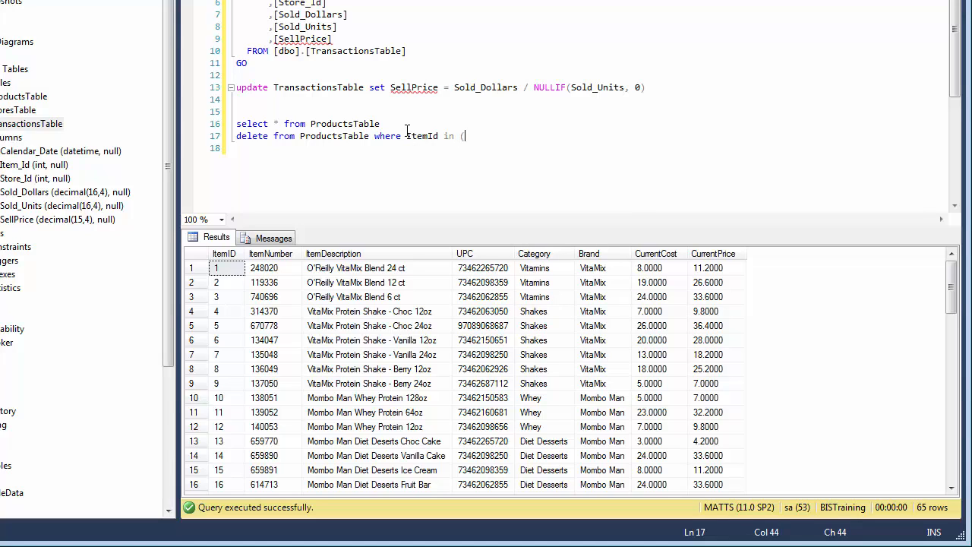
{"action": "type", "text": "1,2)"}
{"action": "key", "text": "shift+Home"}
{"action": "key", "text": "F5"}
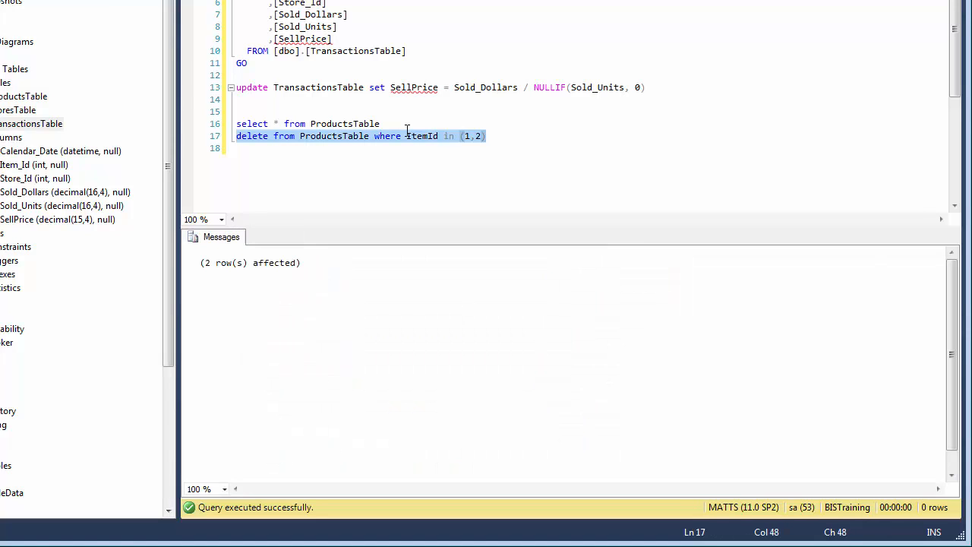
Rerun the select * from ProductsTable statement to check which products remain after the deletion.
{"action": "key", "text": "Up"}
{"action": "key", "text": "Home"}
{"action": "key", "text": "shift+End"}
{"action": "key", "text": "F5"}
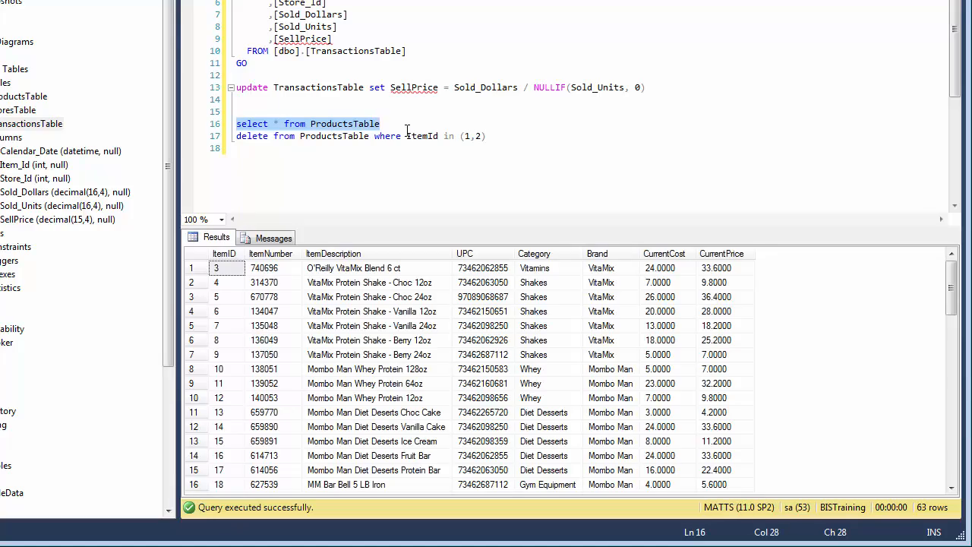
{"action": "left_click", "coordinate": [383, 144]}
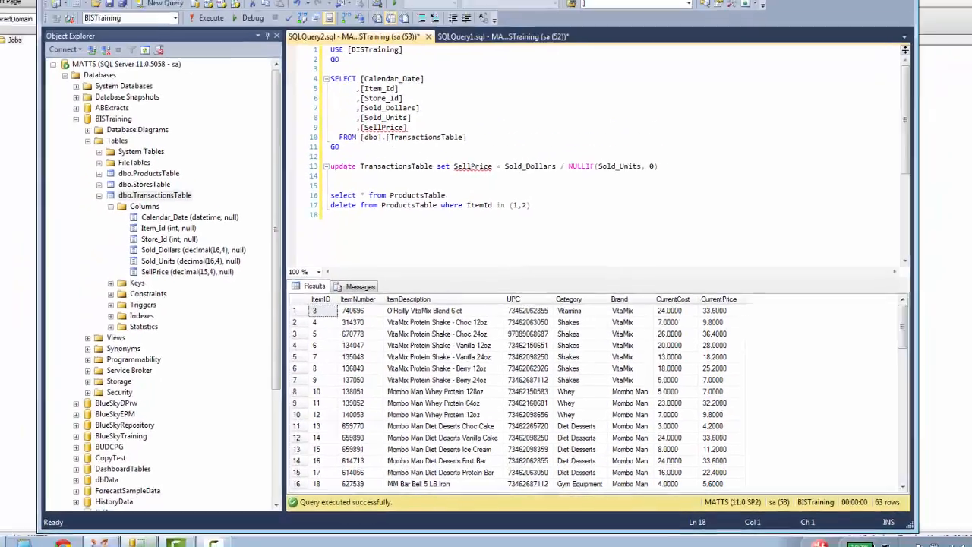
Switch back to BlueSky Integration Studio and run the LoadTransactions job again, accepting transactions.csv as the FILENAME parameter.
{"action": "left_click", "coordinate": [118, 165]}
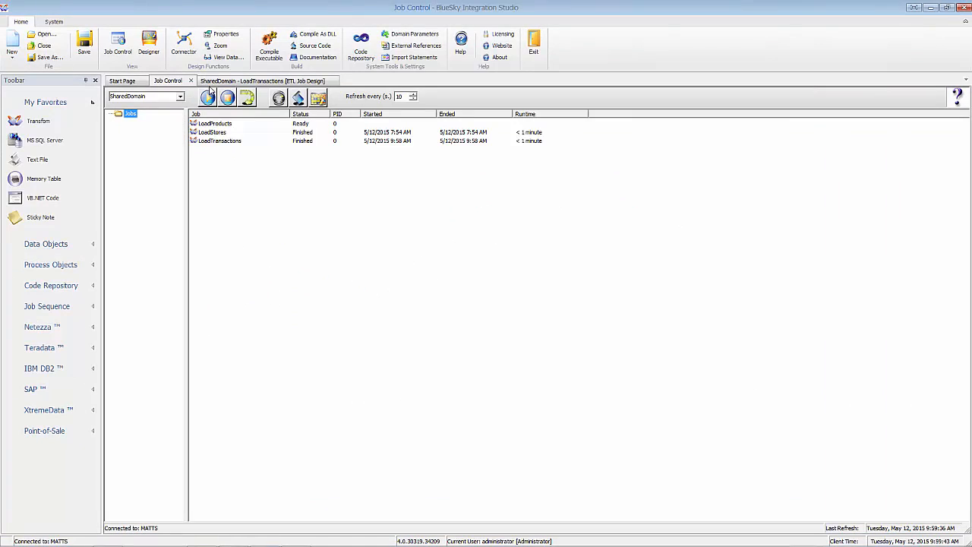
{"action": "left_click", "coordinate": [211, 142]}
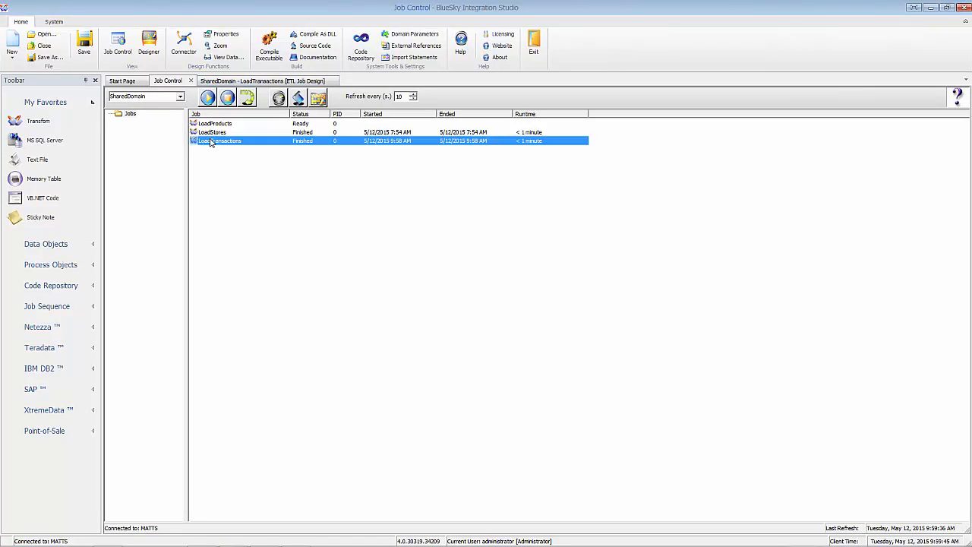
{"action": "right_click", "coordinate": [211, 142]}
{"action": "left_click", "coordinate": [228, 148]}
{"action": "left_click", "coordinate": [527, 317]}
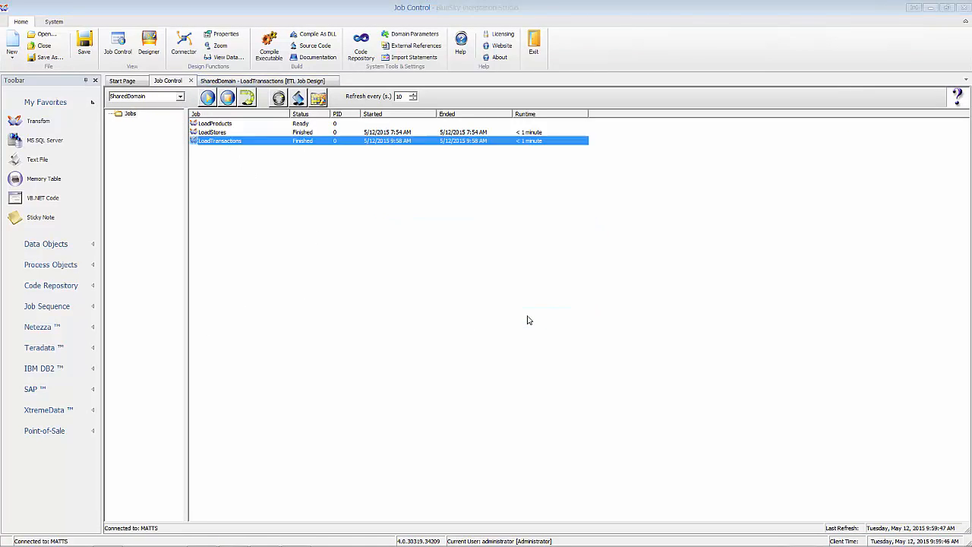
{"action": "left_click", "coordinate": [580, 400]}
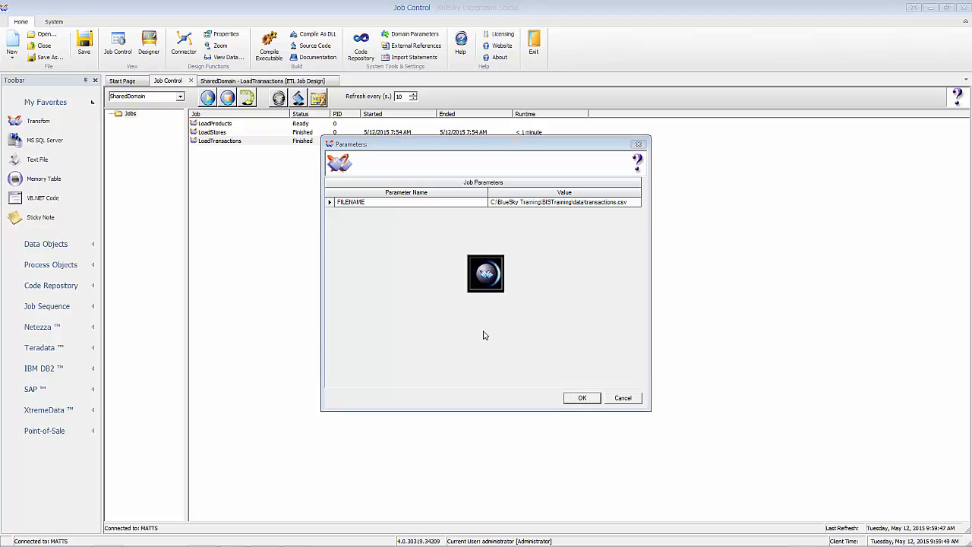
Open the job monitor for the new LoadTransactions run and review the record count of each job object.
{"action": "right_click", "coordinate": [249, 144]}
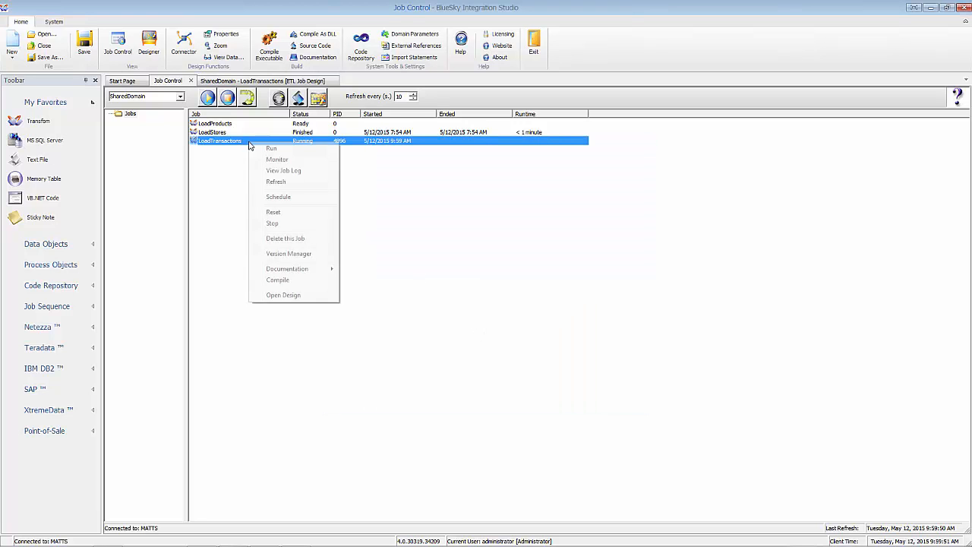
{"action": "left_click", "coordinate": [277, 159]}
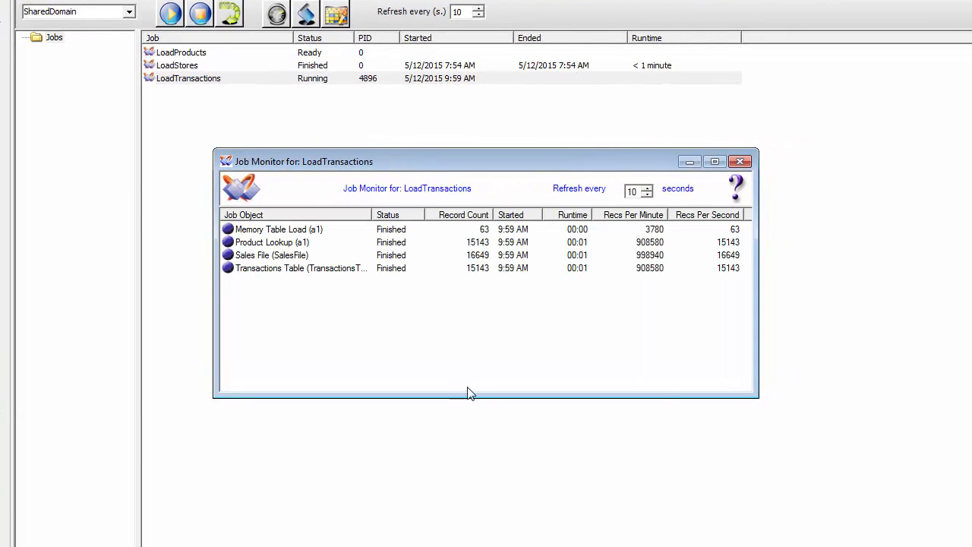
{"action": "left_click", "coordinate": [410, 233]}
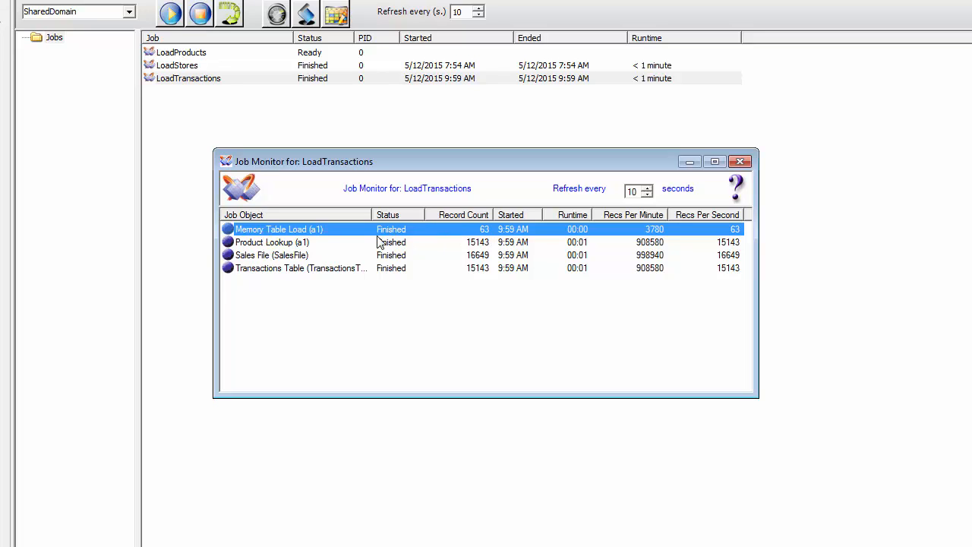
{"action": "left_click", "coordinate": [302, 258]}
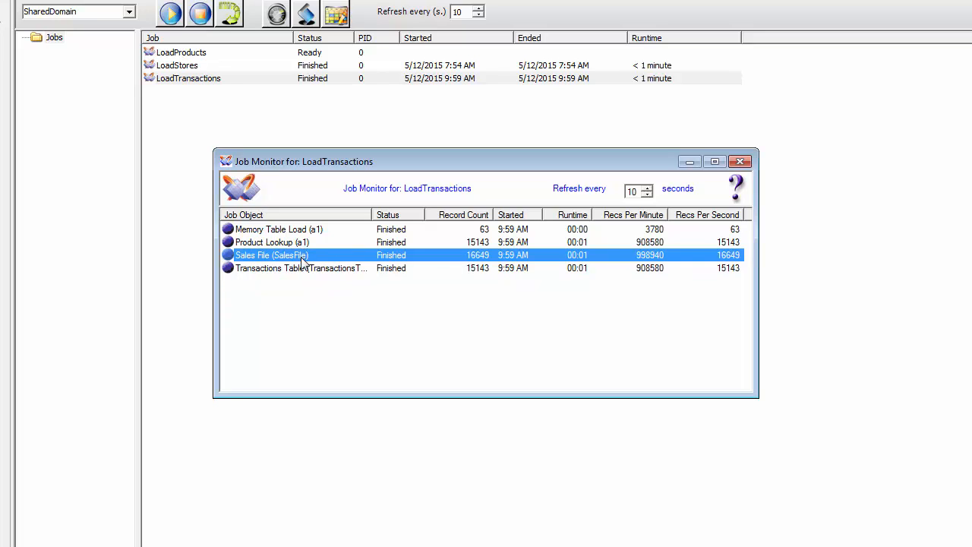
{"action": "key", "text": "Up"}
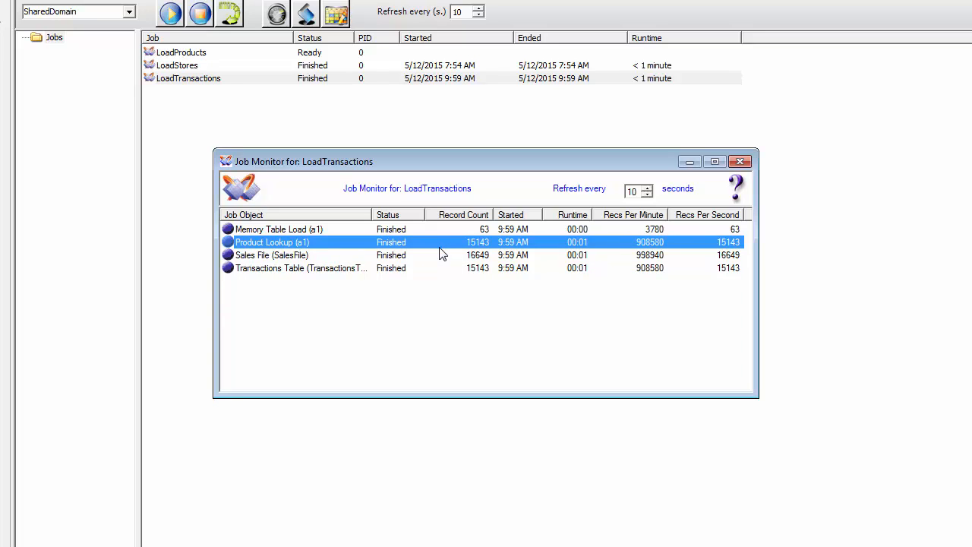
{"action": "left_click", "coordinate": [425, 268]}
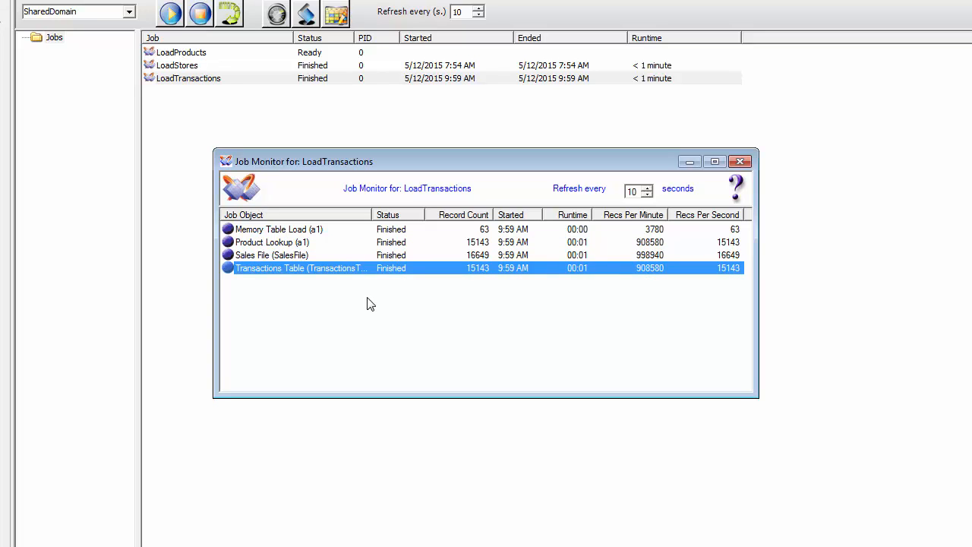
Widen the monitor's Job Object column and compare the record counts of Sales File, Product Lookup and Transactions Table.
{"action": "left_click_drag", "start_coordinate": [372, 215], "coordinate": [392, 218]}
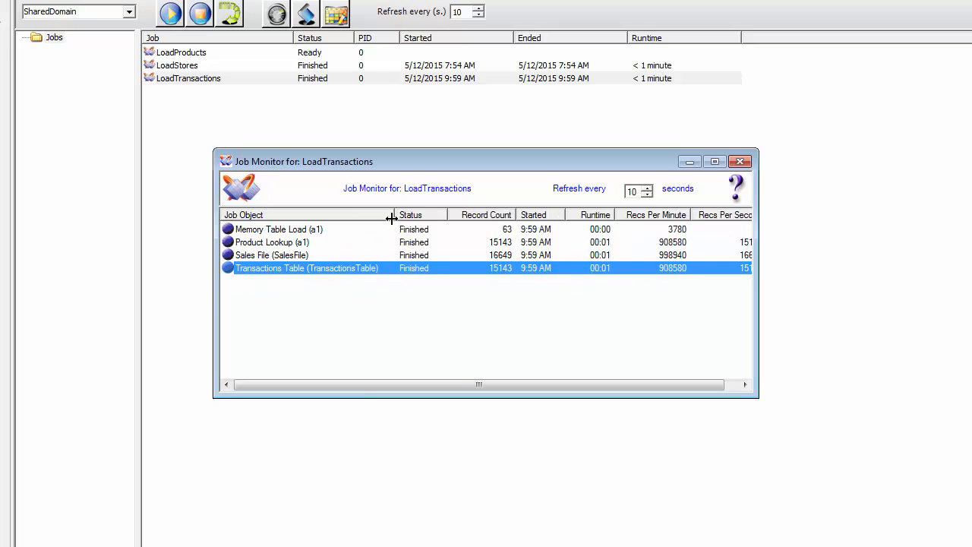
{"action": "left_click", "coordinate": [452, 256]}
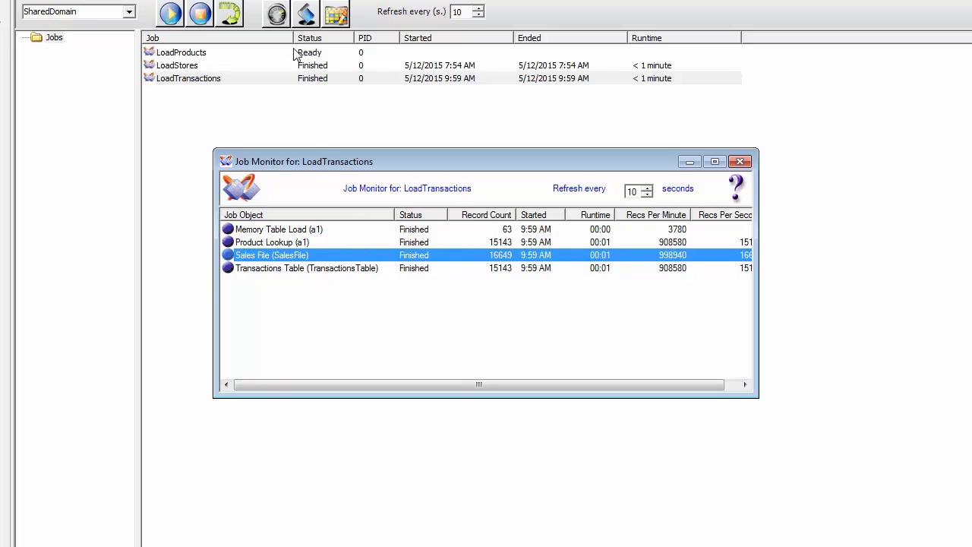
{"action": "left_click", "coordinate": [460, 243]}
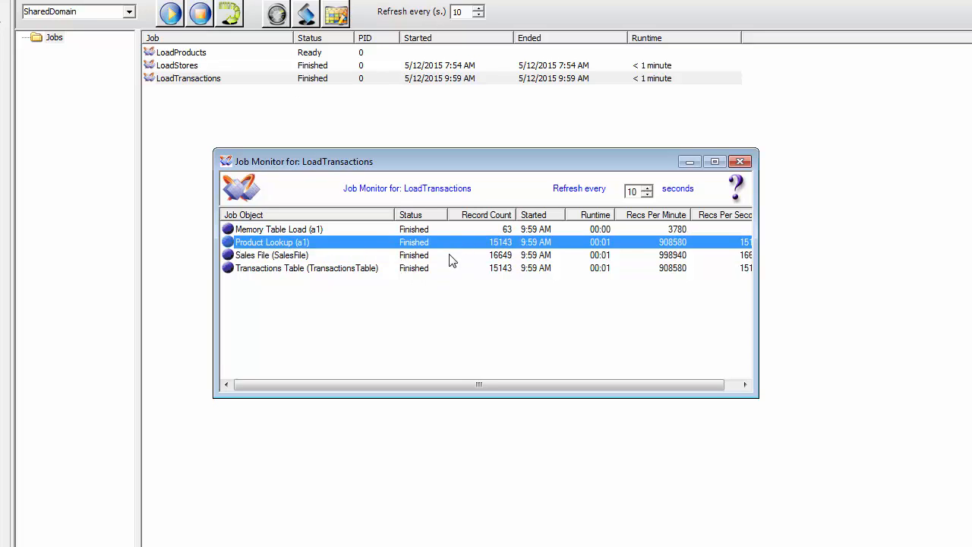
{"action": "left_click", "coordinate": [449, 257]}
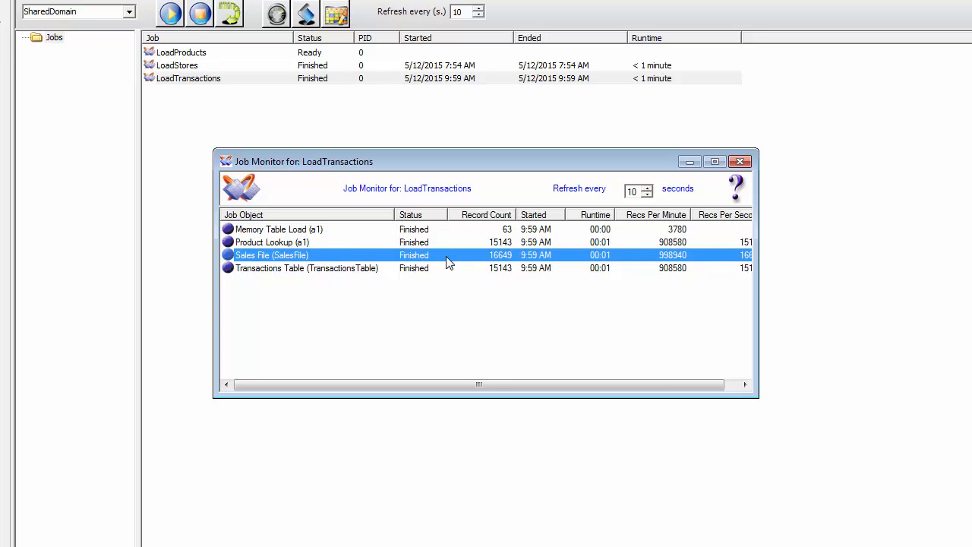
{"action": "left_click", "coordinate": [411, 270]}
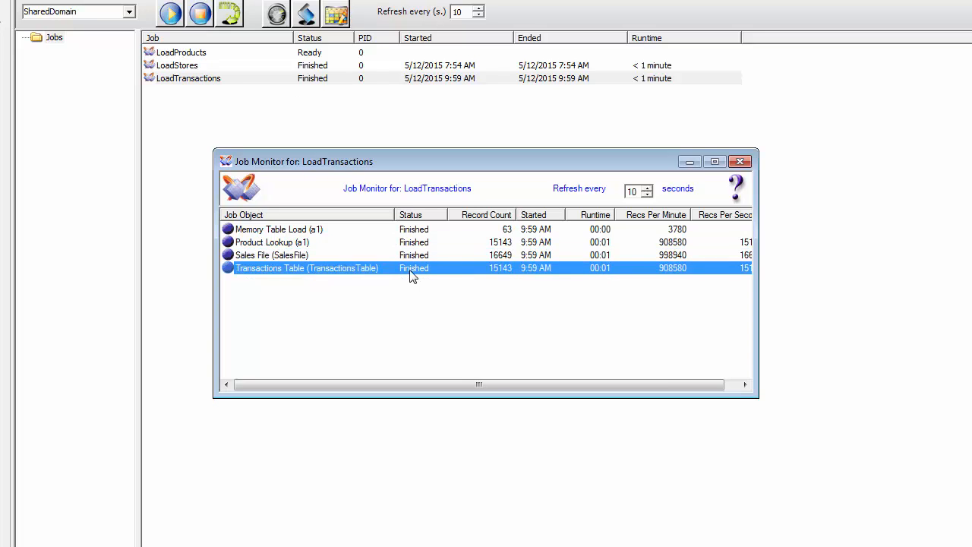
Return to the LoadTransactions job design and move the Product Lookup object left so it sits above and between Sales File and XFORM1.
{"action": "left_click", "coordinate": [293, 10]}
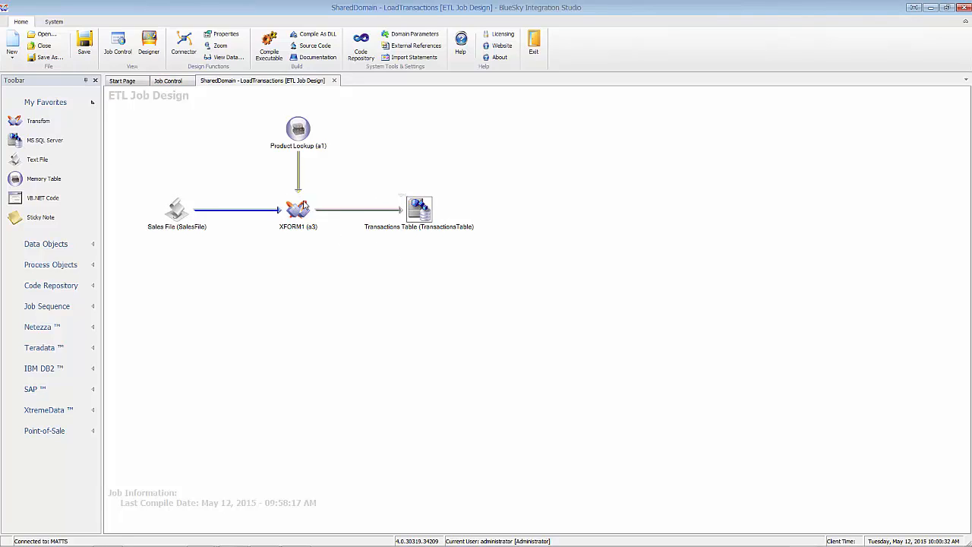
{"action": "left_click_drag", "start_coordinate": [298, 128], "coordinate": [267, 127]}
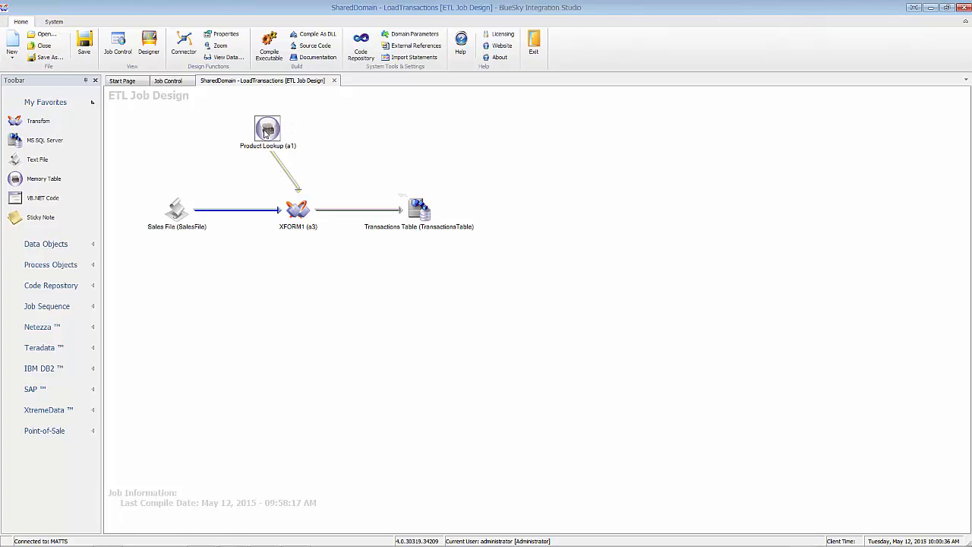
{"action": "left_click_drag", "start_coordinate": [267, 129], "coordinate": [259, 146]}
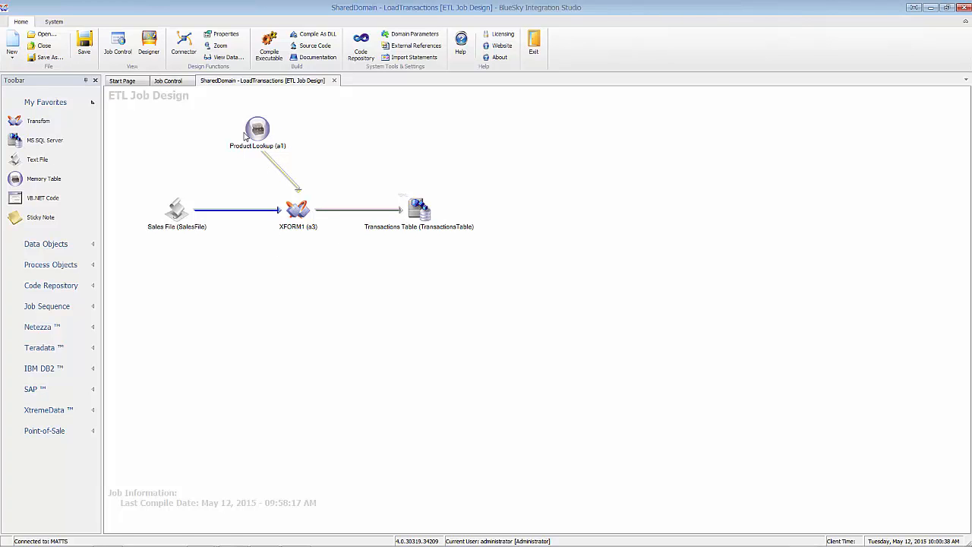
{"action": "left_click_drag", "start_coordinate": [256, 131], "coordinate": [265, 124]}
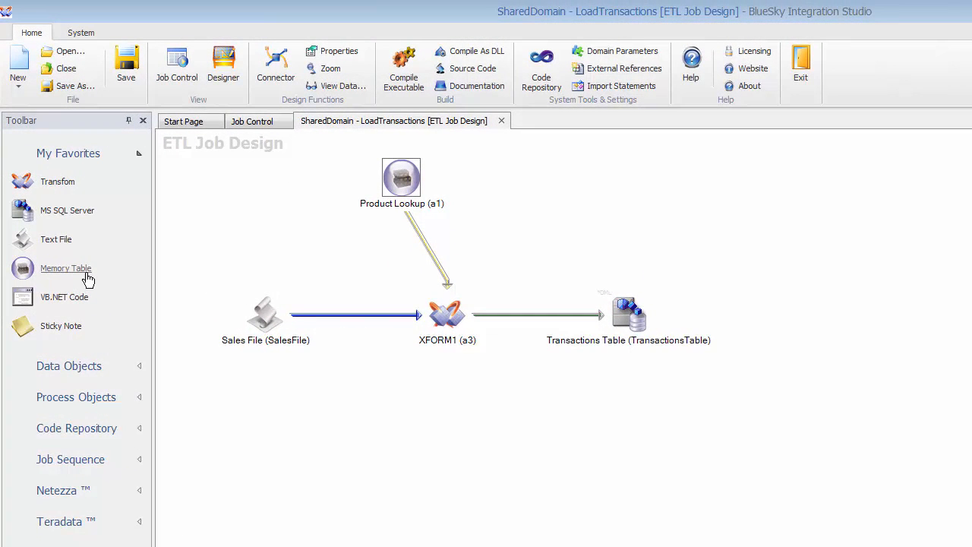
Add a second Memory Table above XFORM1, beside Product Lookup, and connect it to XFORM1 as a lookup.
{"action": "left_click_drag", "start_coordinate": [19, 281], "coordinate": [449, 313]}
{"action": "left_click", "coordinate": [275, 93]}
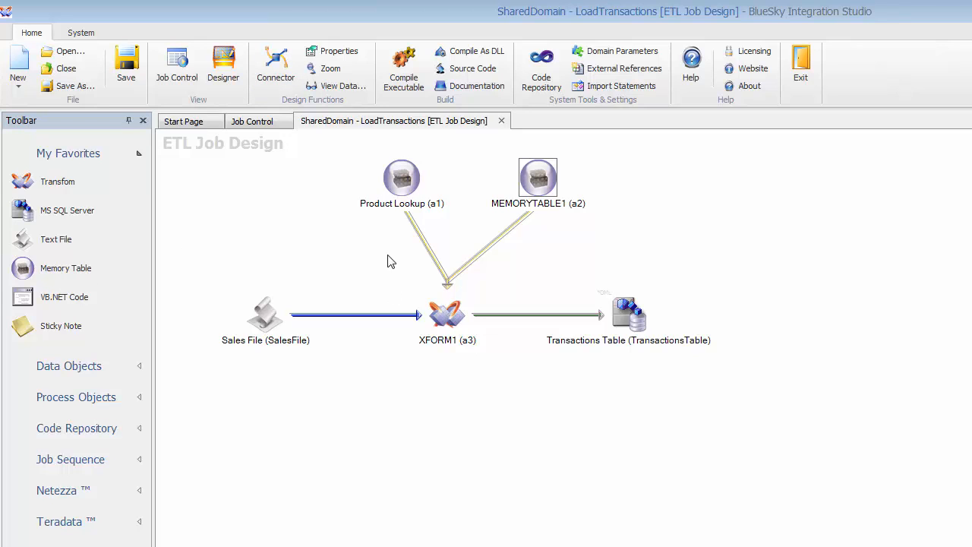
{"action": "left_click", "coordinate": [275, 322]}
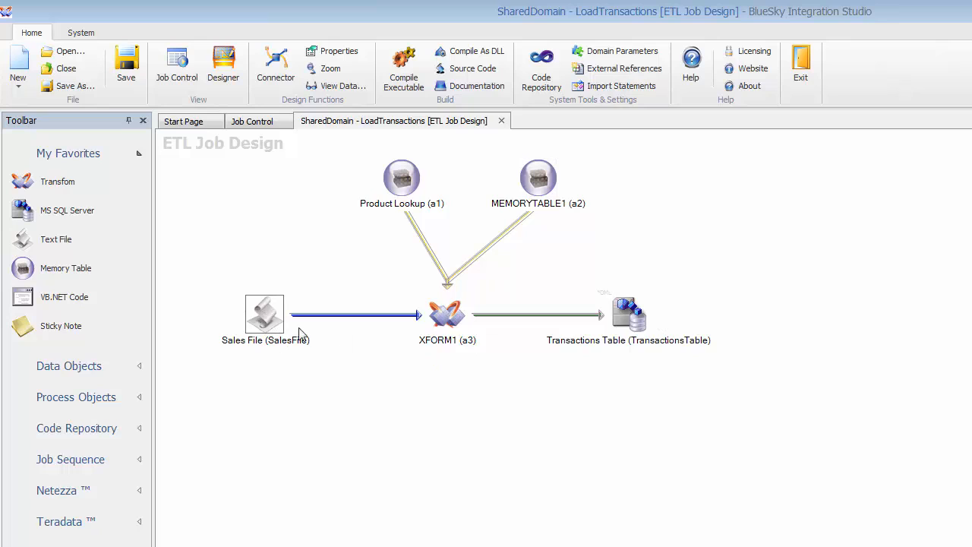
{"action": "left_click", "coordinate": [403, 188]}
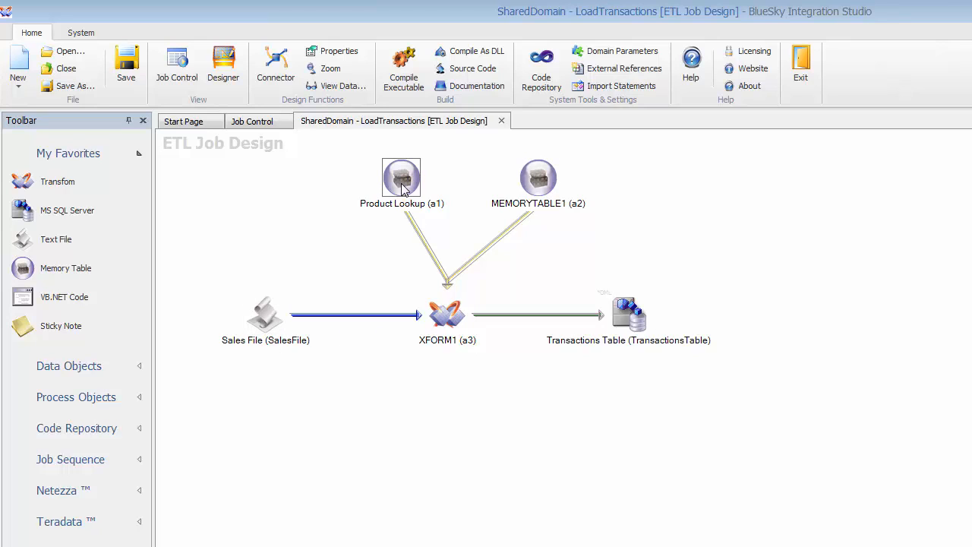
{"action": "left_click", "coordinate": [541, 188]}
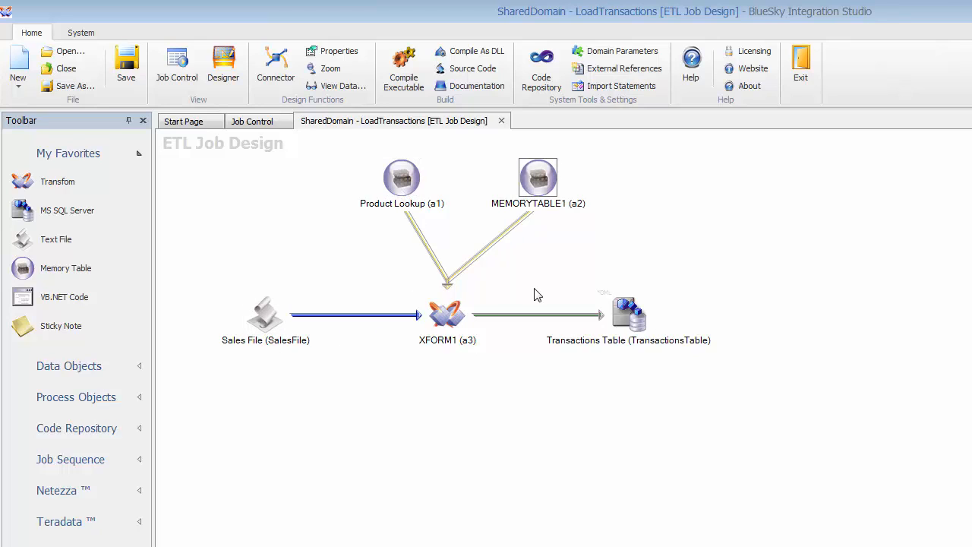
{"action": "left_click", "coordinate": [633, 320]}
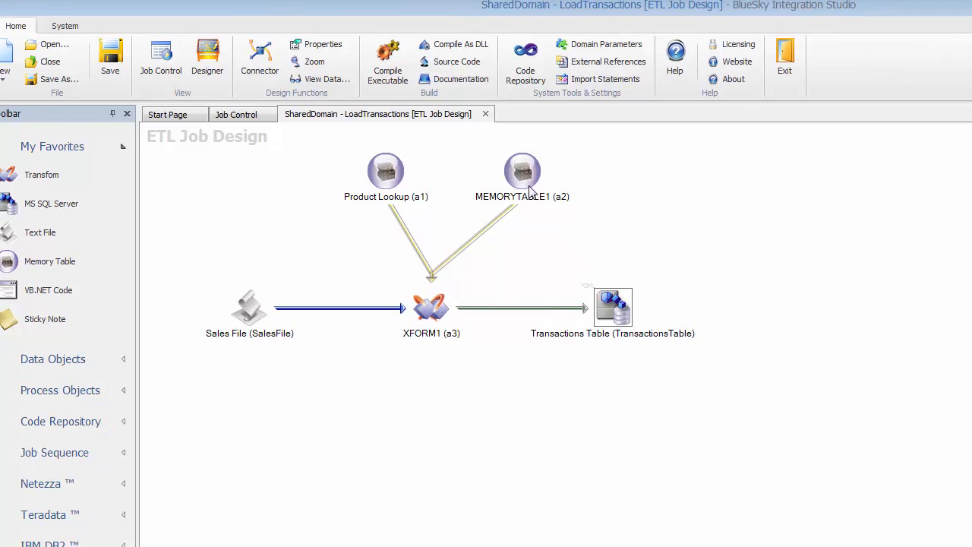
Set up the new memory table's source as an MS Sql Server connection using the saved MATTS - BISTraining favorite.
{"action": "double_click", "coordinate": [530, 189]}
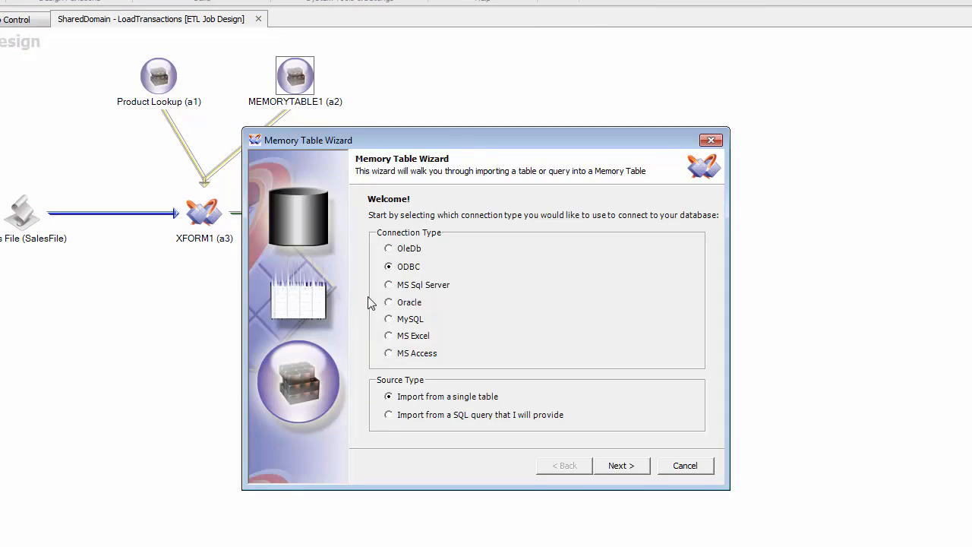
{"action": "left_click", "coordinate": [388, 285]}
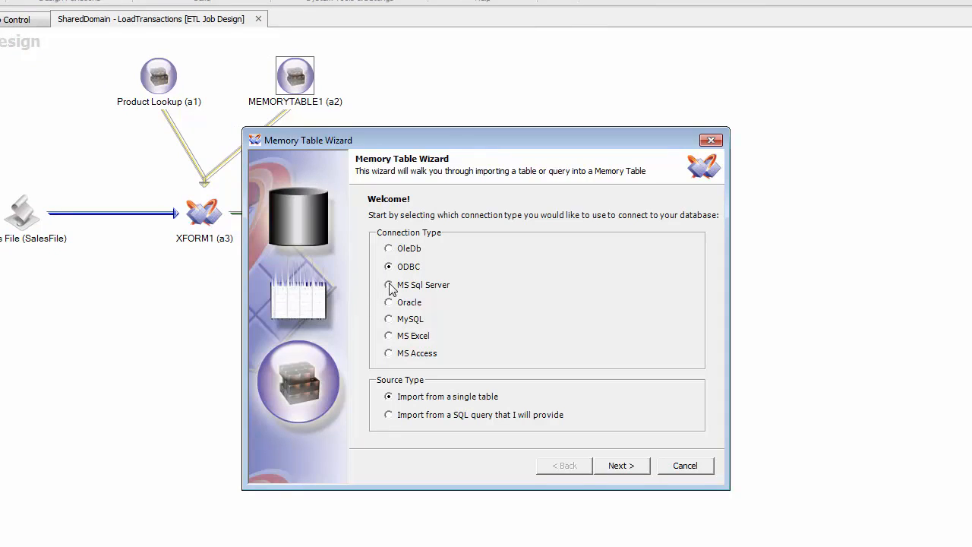
{"action": "left_click", "coordinate": [619, 465]}
{"action": "left_click", "coordinate": [663, 199]}
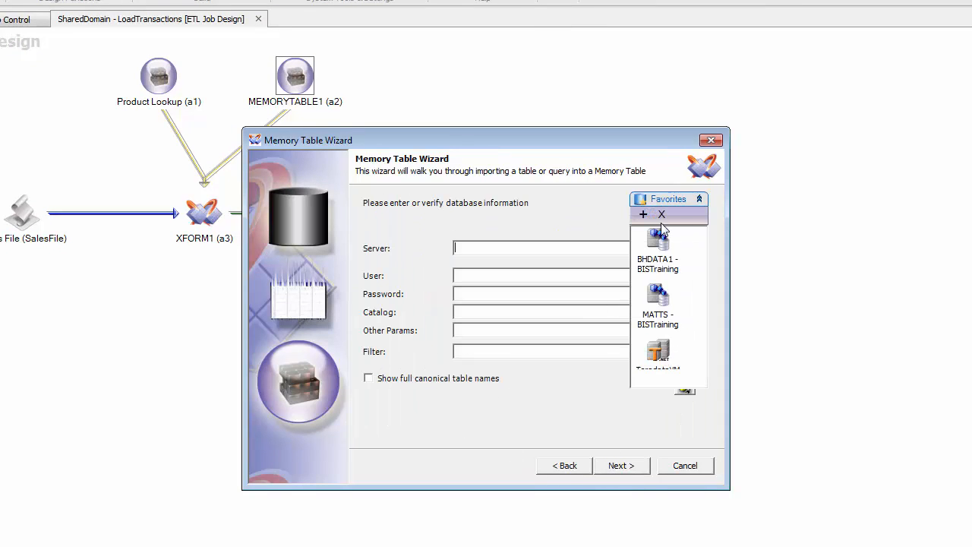
{"action": "left_click", "coordinate": [656, 264]}
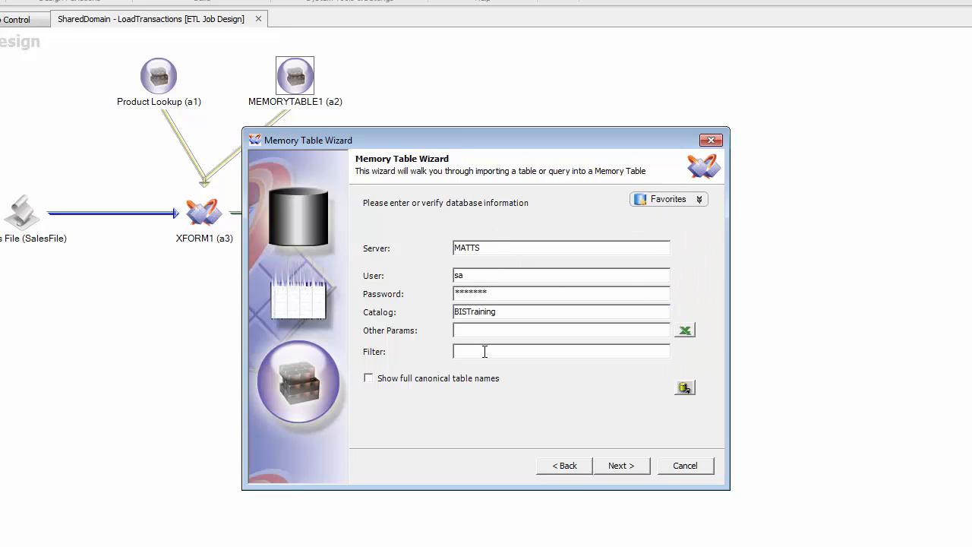
{"action": "left_click", "coordinate": [626, 466]}
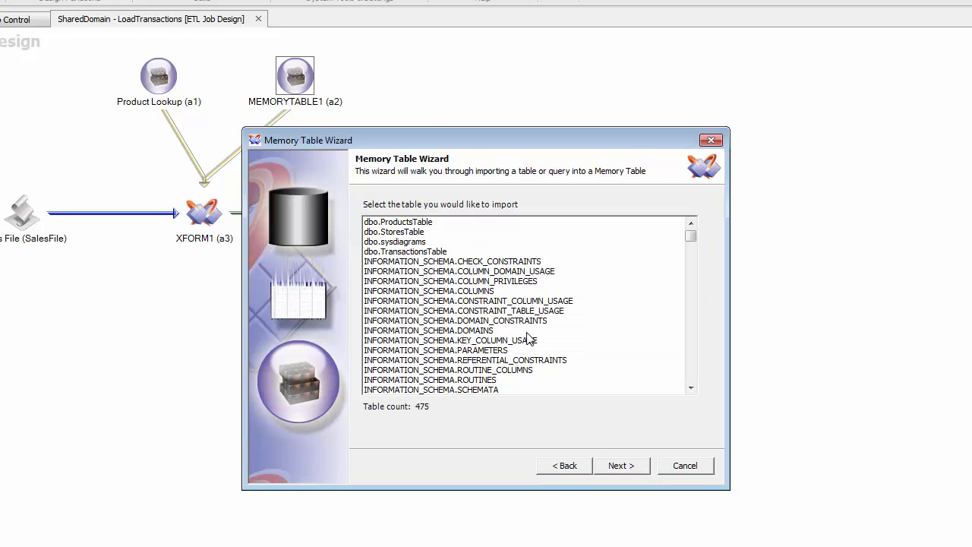
Import dbo.StoresTable into the memory table with all its columns, mark Store_Id as the key, and finish the wizard.
{"action": "left_click", "coordinate": [430, 232]}
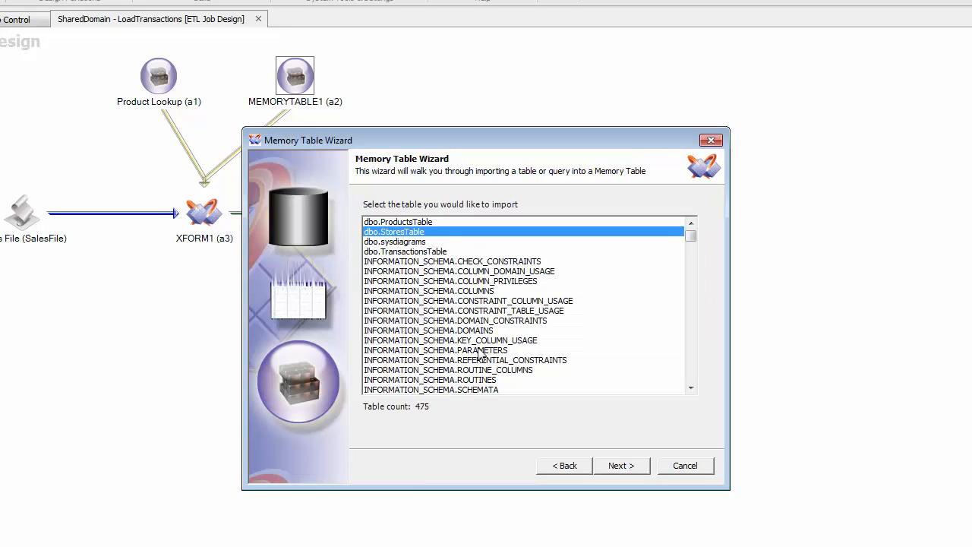
{"action": "left_click", "coordinate": [620, 465]}
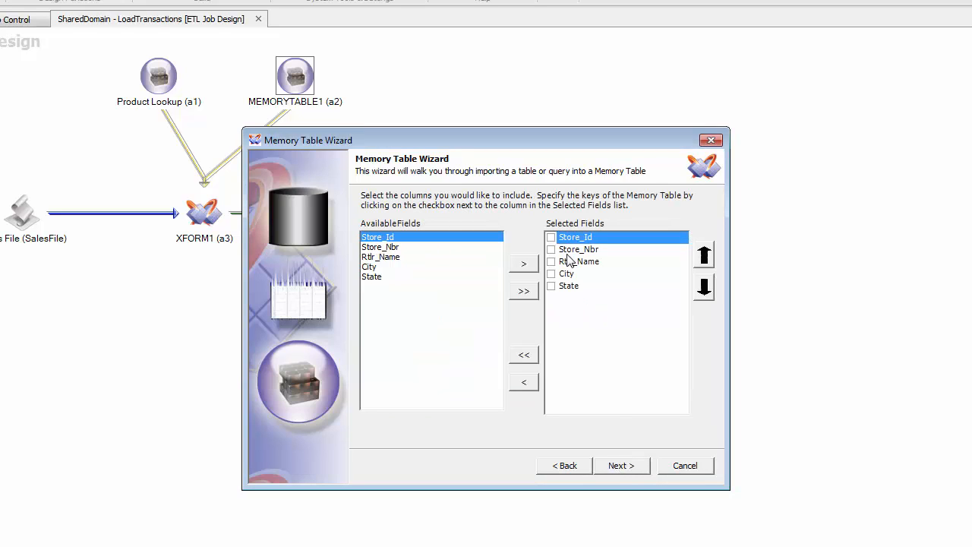
{"action": "left_click", "coordinate": [551, 238]}
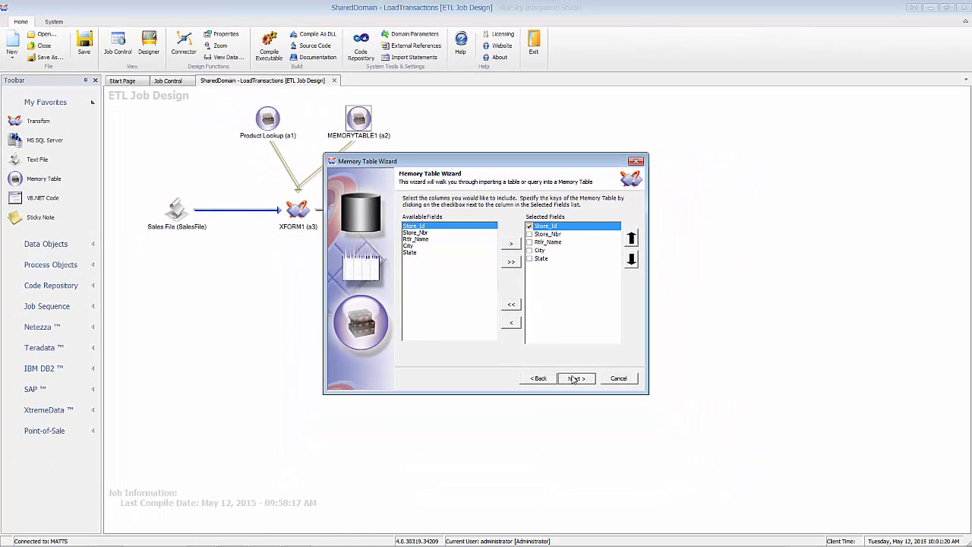
{"action": "left_click", "coordinate": [573, 378]}
{"action": "left_click", "coordinate": [573, 379]}
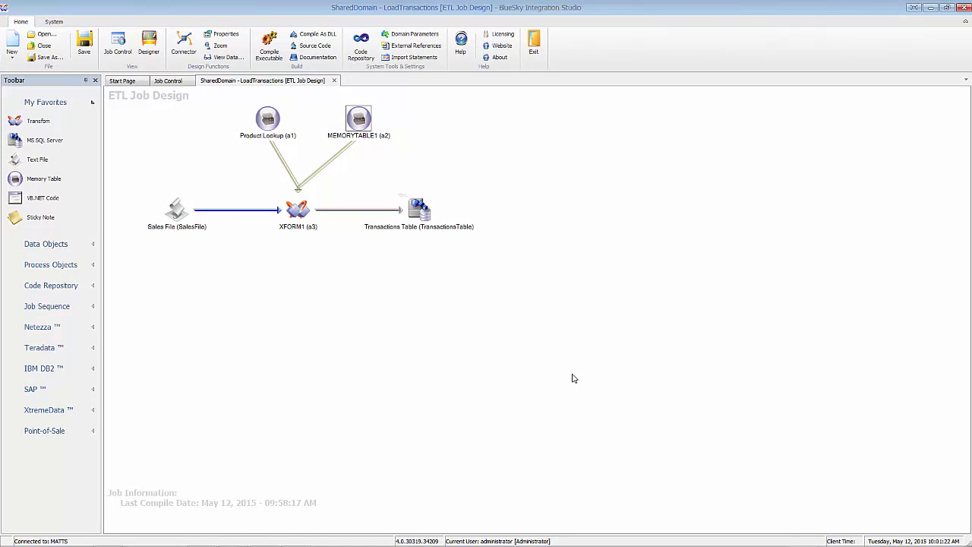
Rename the new memory table object to Store Lookup.
{"action": "right_click", "coordinate": [360, 124]}
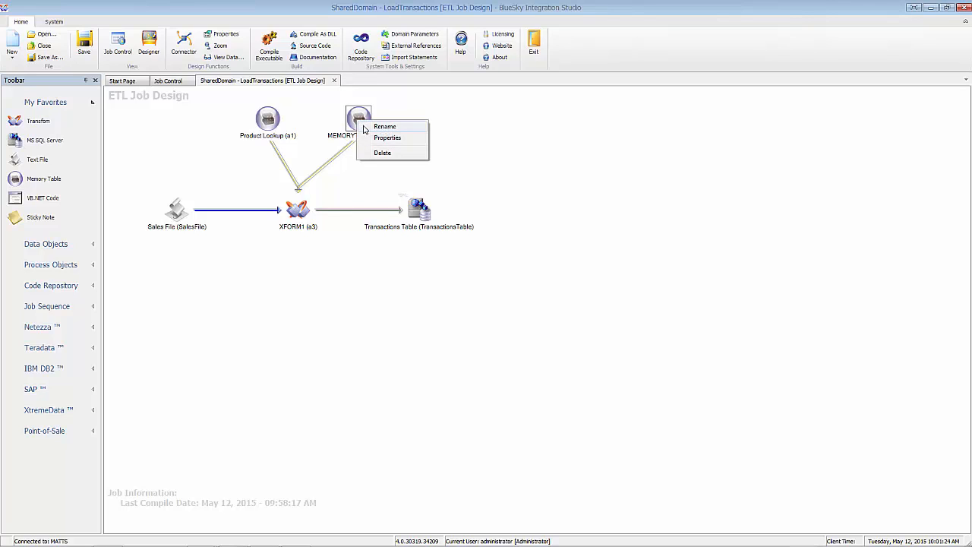
{"action": "left_click", "coordinate": [385, 127]}
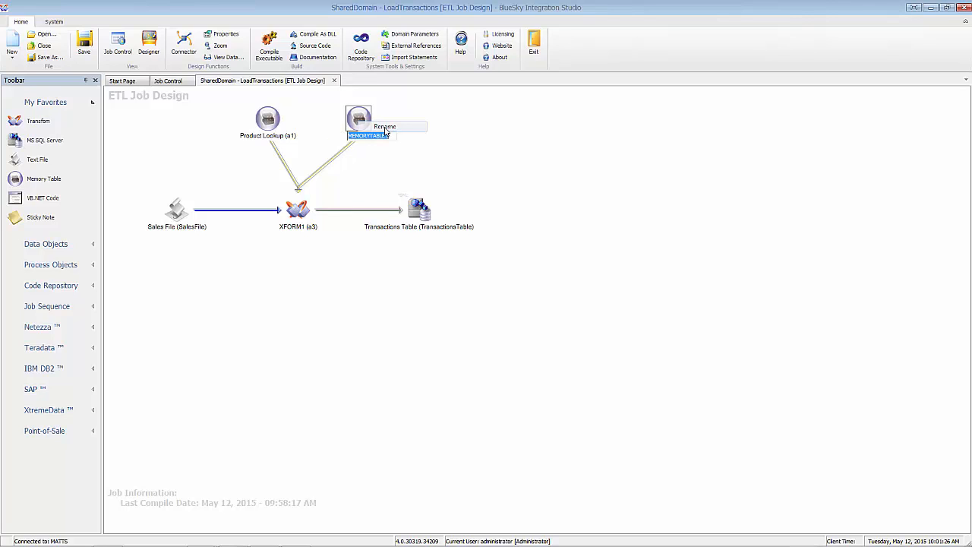
{"action": "type", "text": "Store Lookup"}
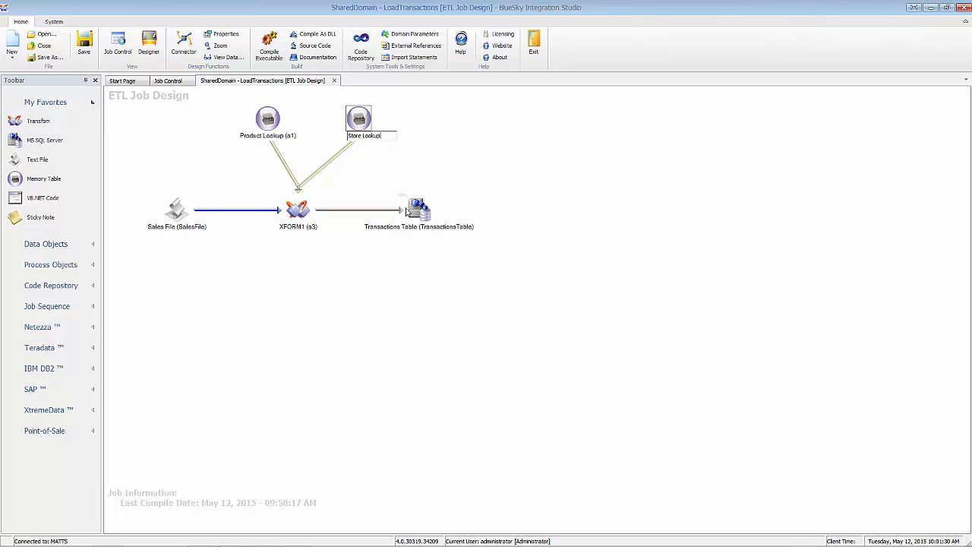
{"action": "key", "text": "Return"}
In XFORM1, join Store Lookup's a2.Store_Id to SalesFile.Store_Id and accept the join.
{"action": "double_click", "coordinate": [300, 215]}
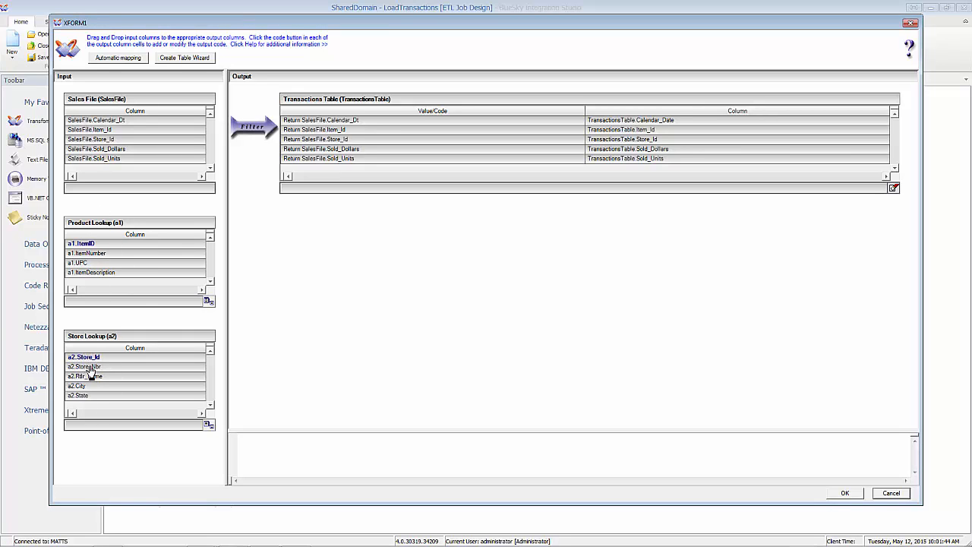
{"action": "left_click", "coordinate": [98, 141]}
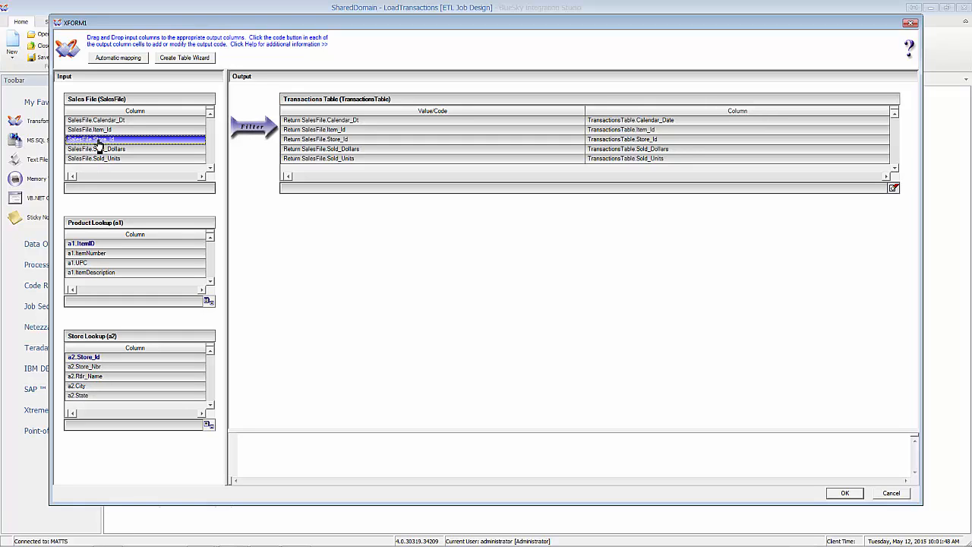
{"action": "left_click", "coordinate": [109, 359]}
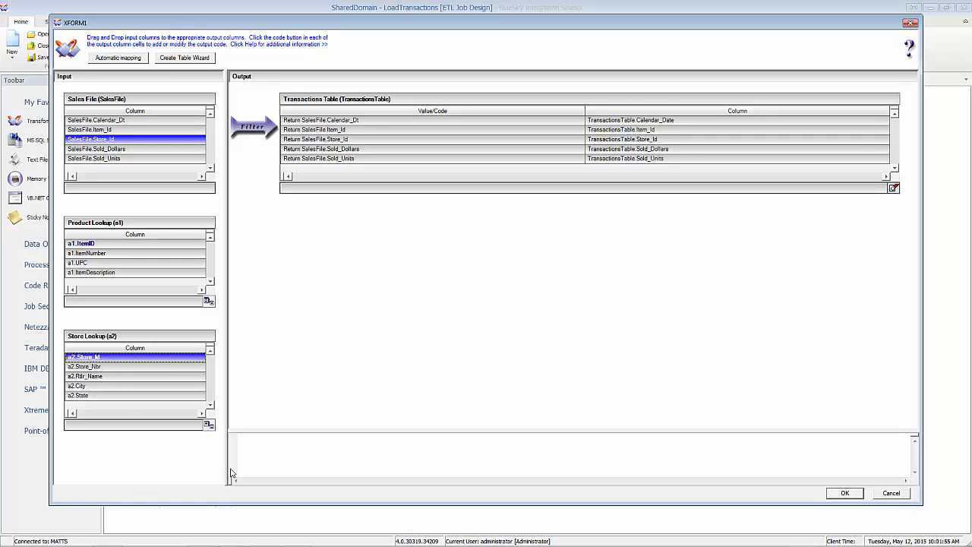
{"action": "left_click", "coordinate": [209, 427]}
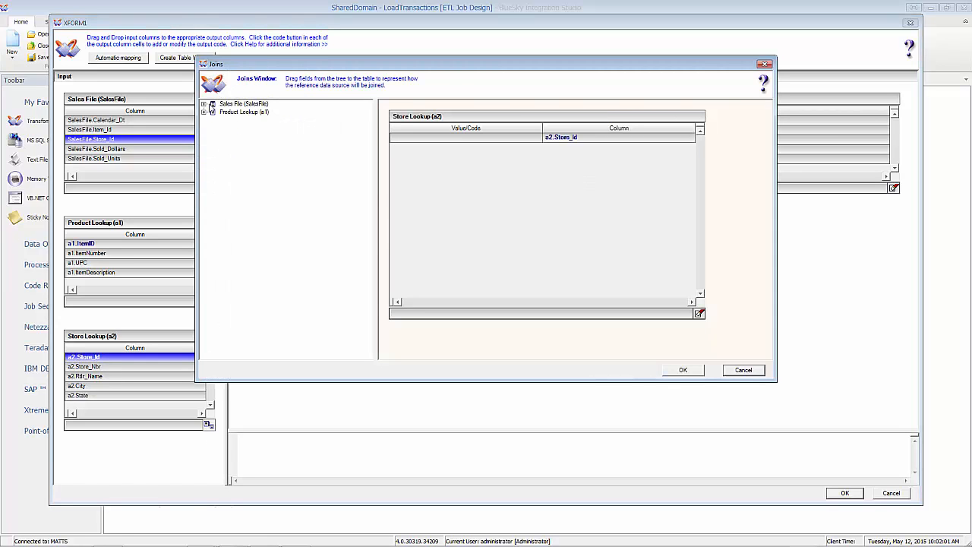
{"action": "left_click", "coordinate": [204, 104]}
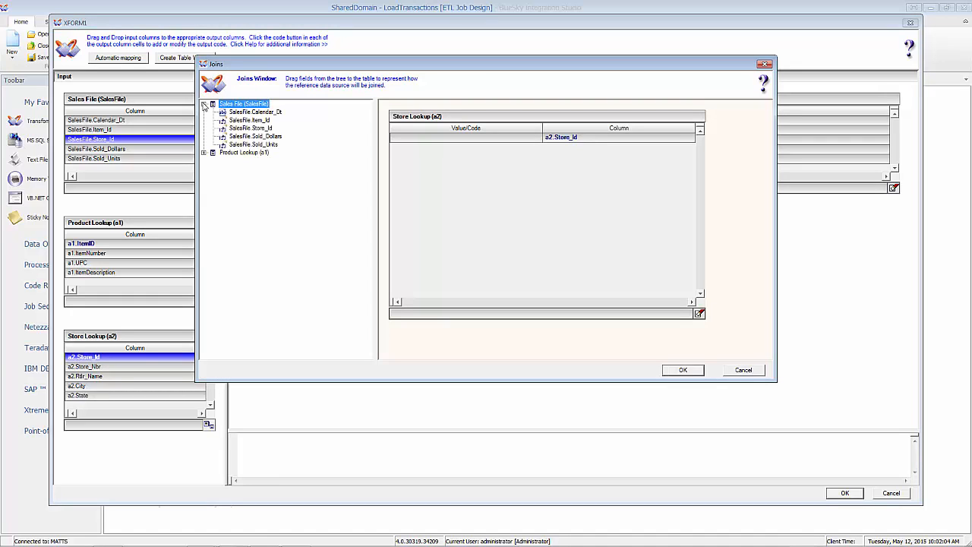
{"action": "left_click", "coordinate": [245, 129]}
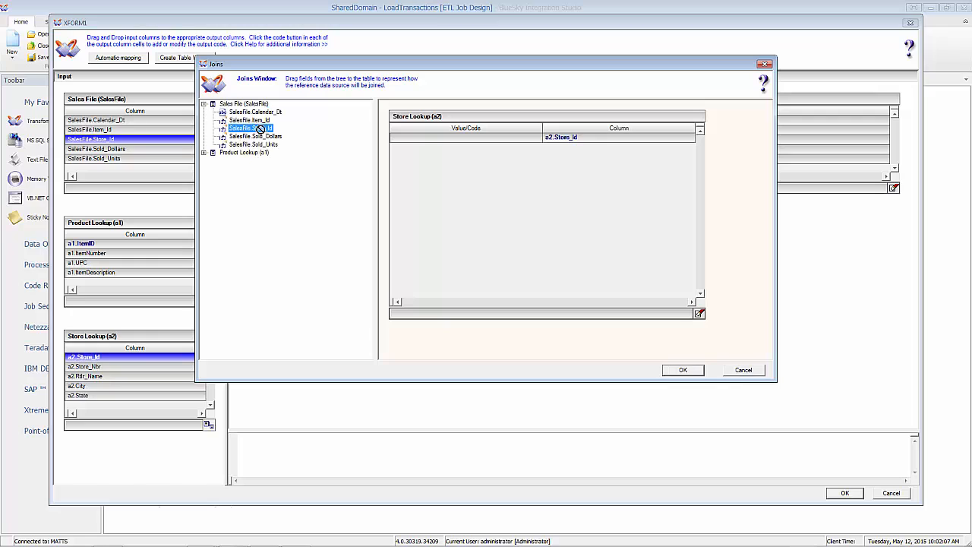
{"action": "left_click_drag", "start_coordinate": [255, 127], "coordinate": [405, 146]}
{"action": "left_click", "coordinate": [678, 371]}
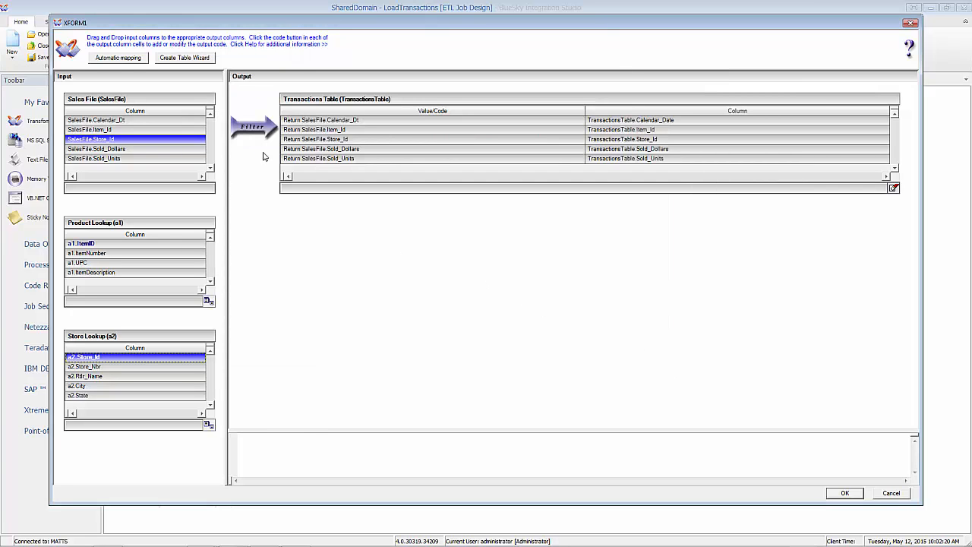
Open the Transactions Table filter code, enclose the a1.Found = True condition in parentheses and append an And operator.
{"action": "left_click", "coordinate": [258, 131]}
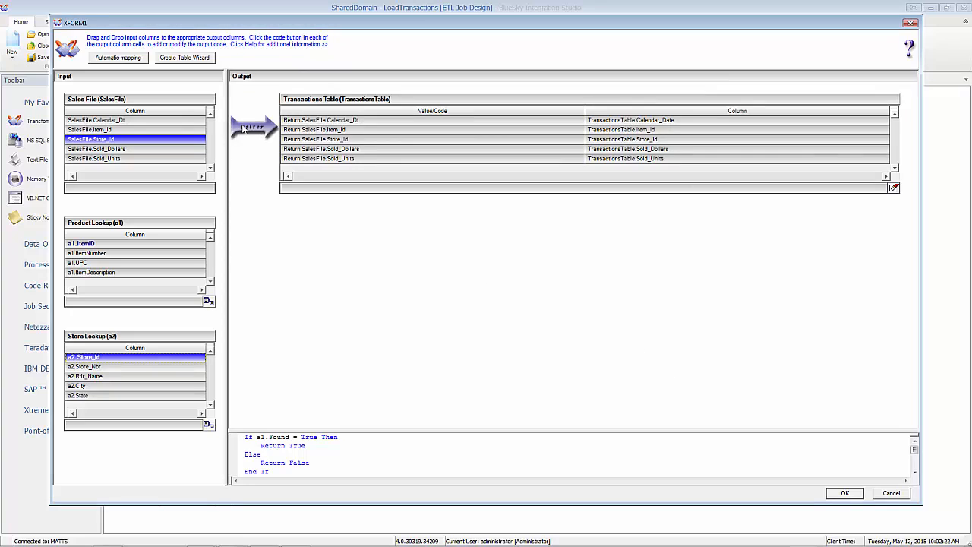
{"action": "double_click", "coordinate": [247, 129]}
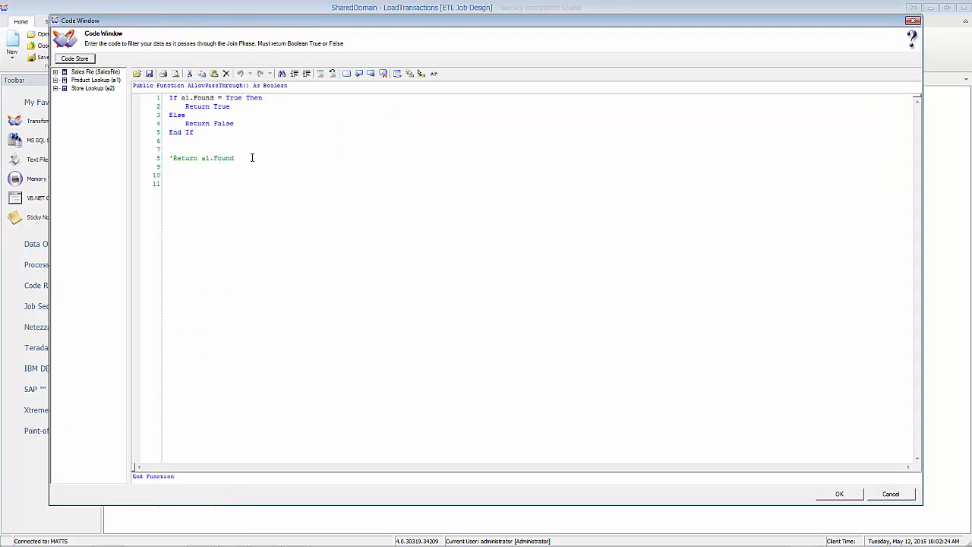
{"action": "left_click", "coordinate": [243, 101]}
{"action": "type", "text": "("}
{"action": "type", "text": ") AND"}
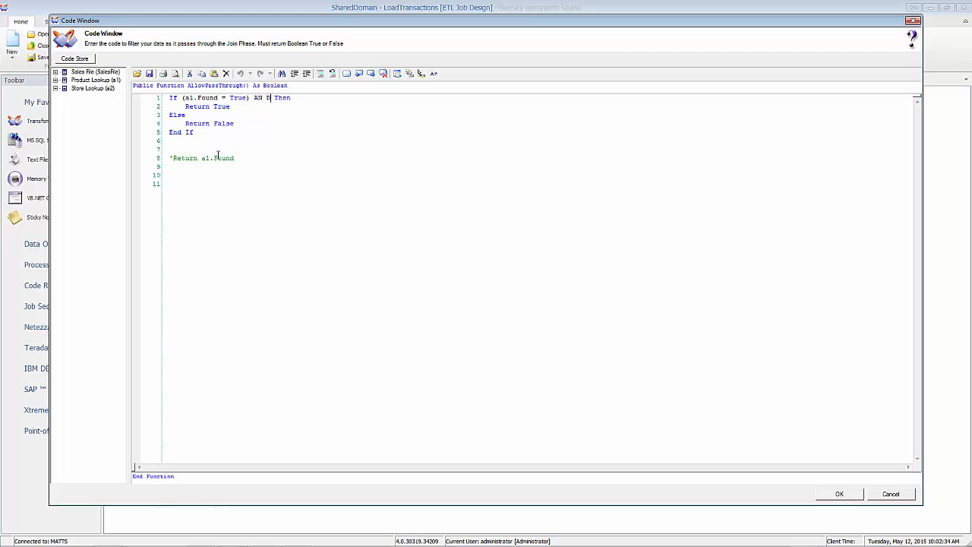
{"action": "type", "text": " ("}
Complete the filter condition with (a2.Found = True) using Store Lookup's Found field, then accept the code and the XFORM1 changes.
{"action": "left_click", "coordinate": [55, 90]}
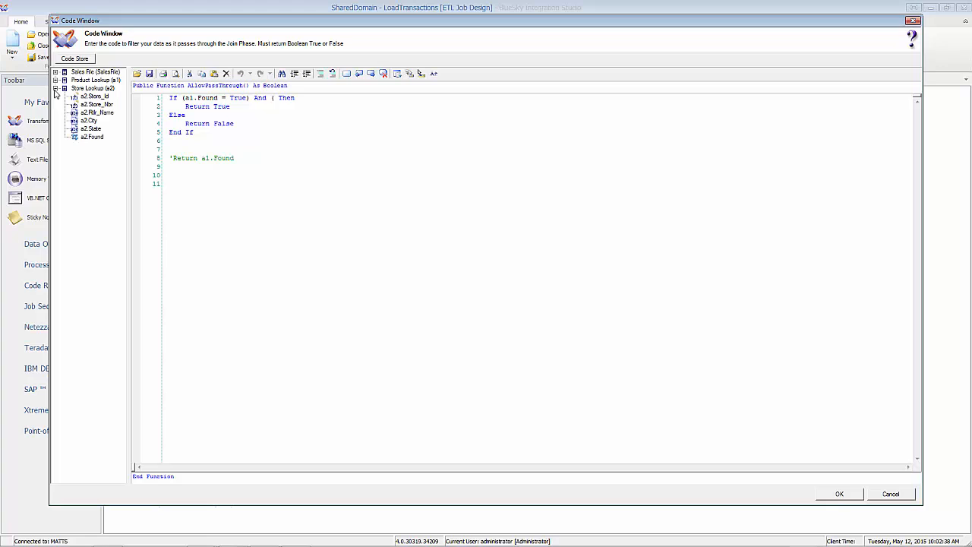
{"action": "double_click", "coordinate": [85, 138]}
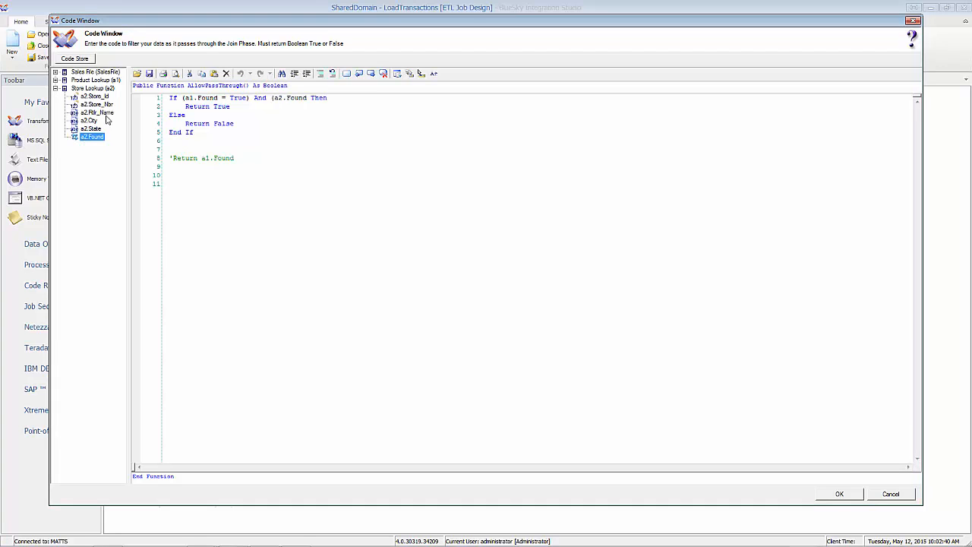
{"action": "left_click", "coordinate": [309, 97]}
{"action": "type", "text": "= True)"}
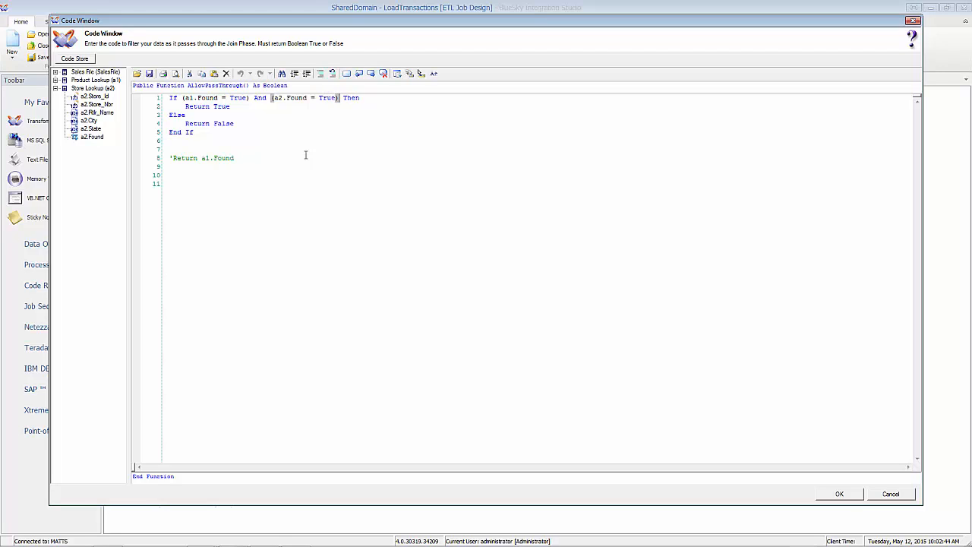
{"action": "key", "text": "Down"}
{"action": "key", "text": "shift+End"}
{"action": "key", "text": "Delete"}
{"action": "left_click", "coordinate": [839, 494]}
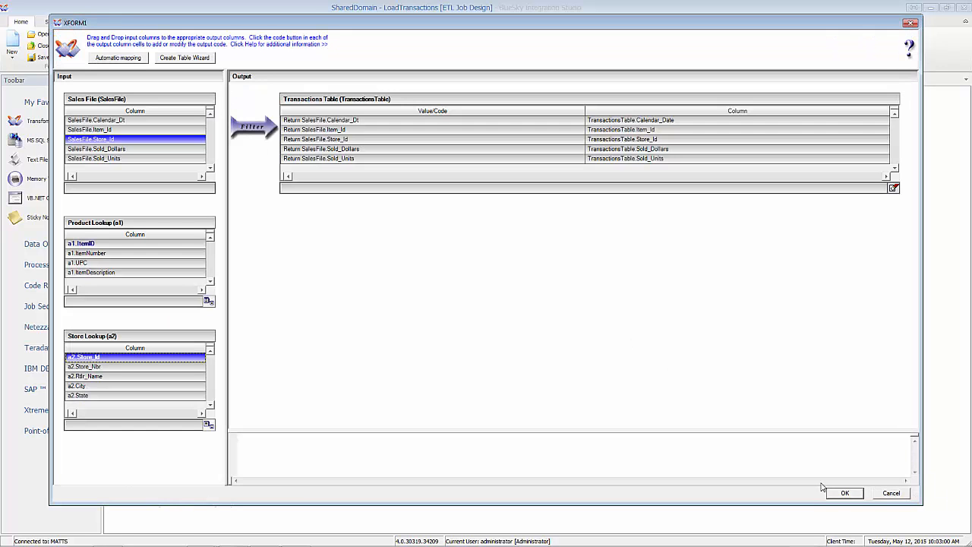
{"action": "left_click", "coordinate": [846, 494]}
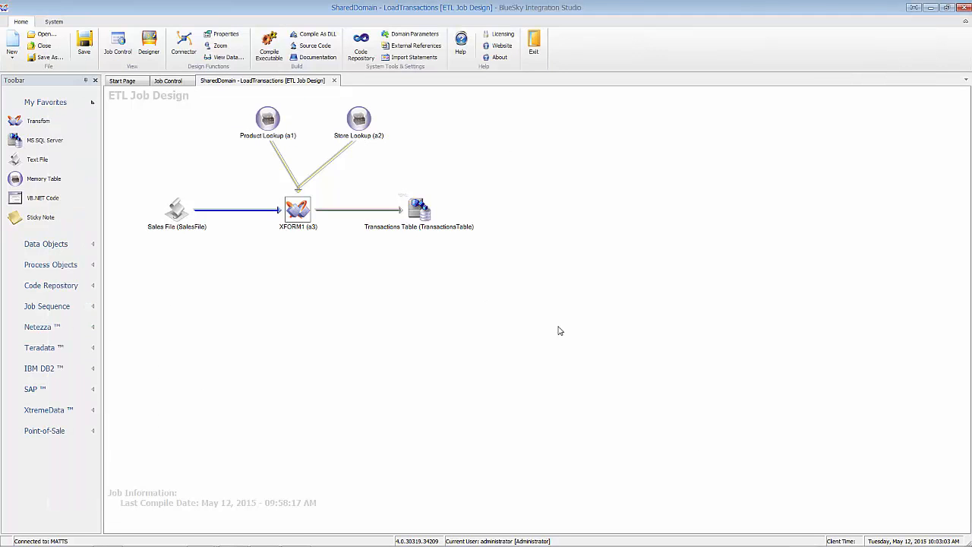
Compile the LoadTransactions job as an executable, saving the design changes.
{"action": "left_click", "coordinate": [265, 56]}
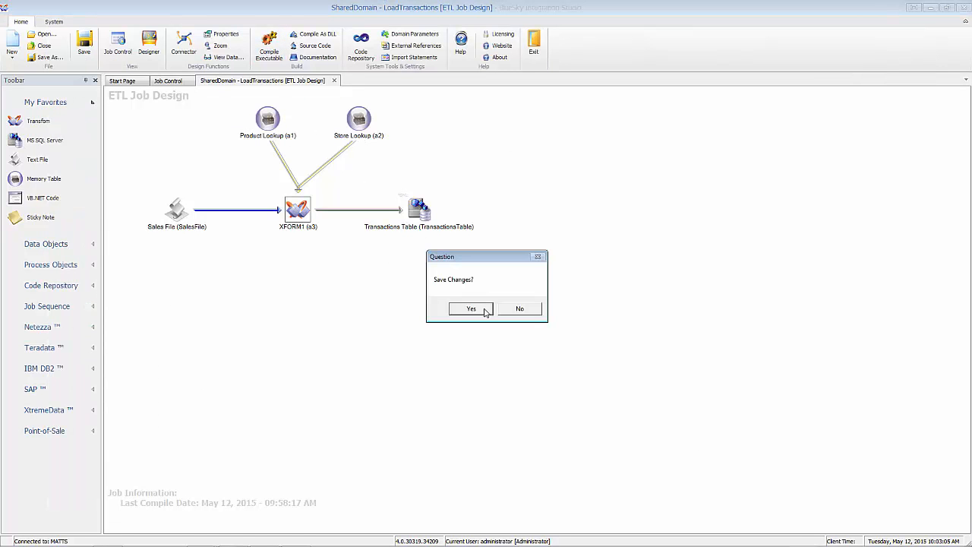
{"action": "left_click", "coordinate": [483, 309]}
{"action": "left_click", "coordinate": [511, 314]}
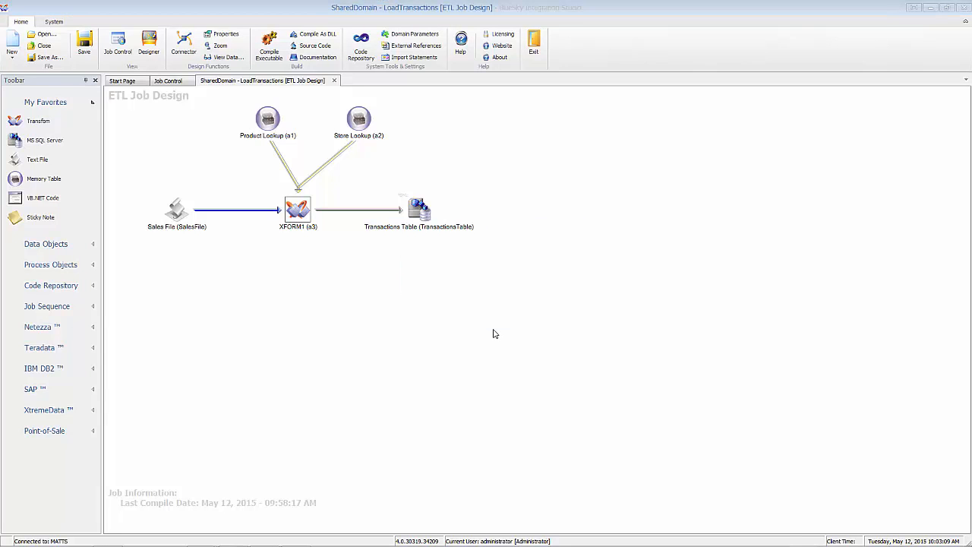
{"action": "left_click", "coordinate": [560, 312]}
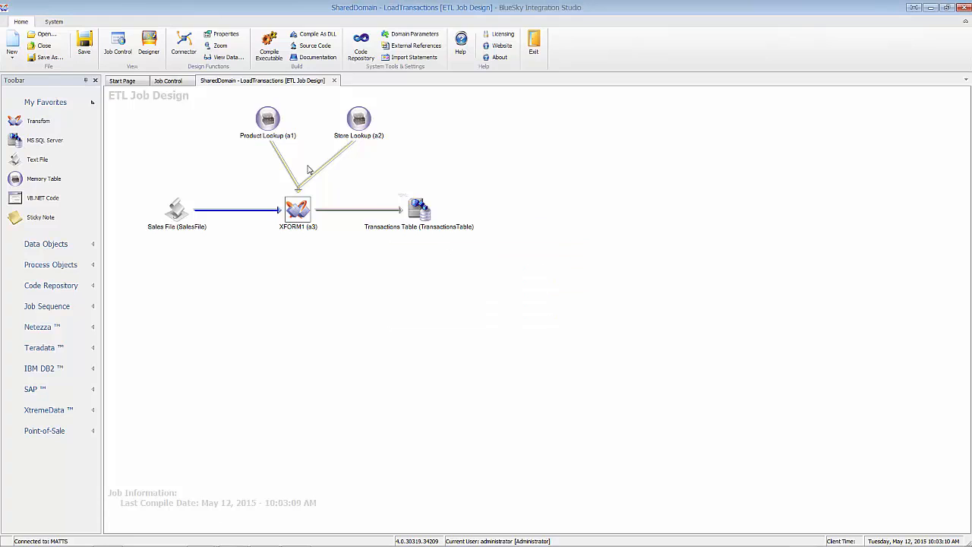
Run the LoadTransactions job from Job Control, accepting the prefilled FILENAME parameter.
{"action": "left_click", "coordinate": [167, 81]}
{"action": "right_click", "coordinate": [217, 146]}
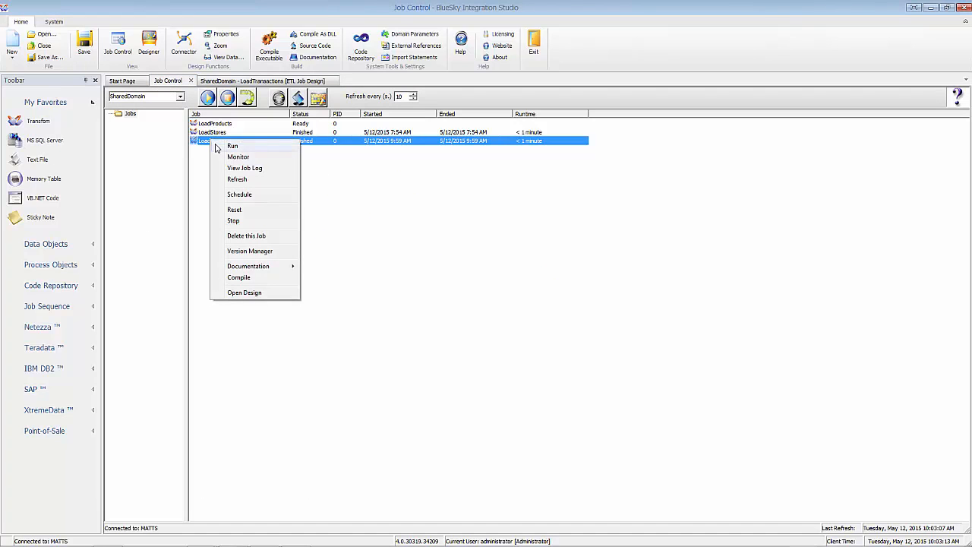
{"action": "left_click", "coordinate": [220, 146]}
{"action": "left_click", "coordinate": [523, 316]}
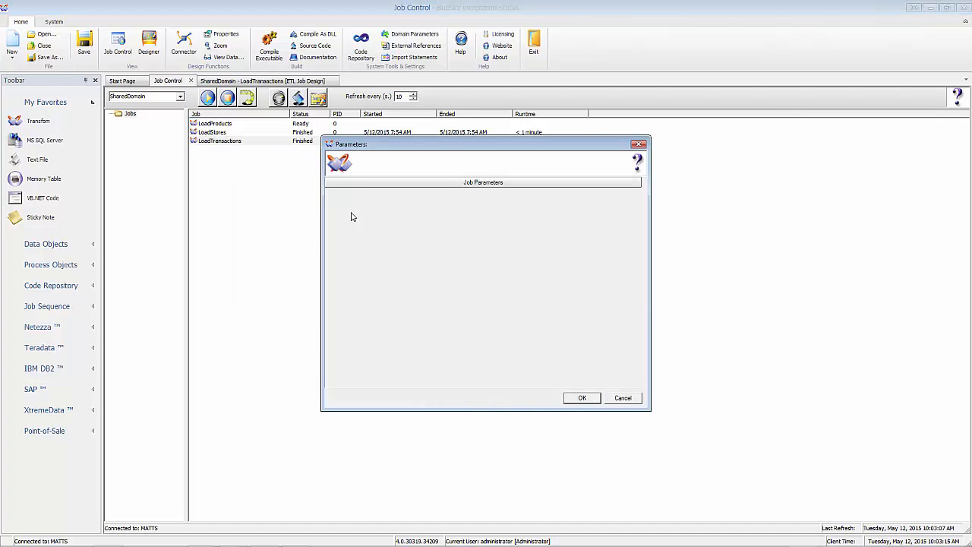
{"action": "left_click", "coordinate": [579, 398]}
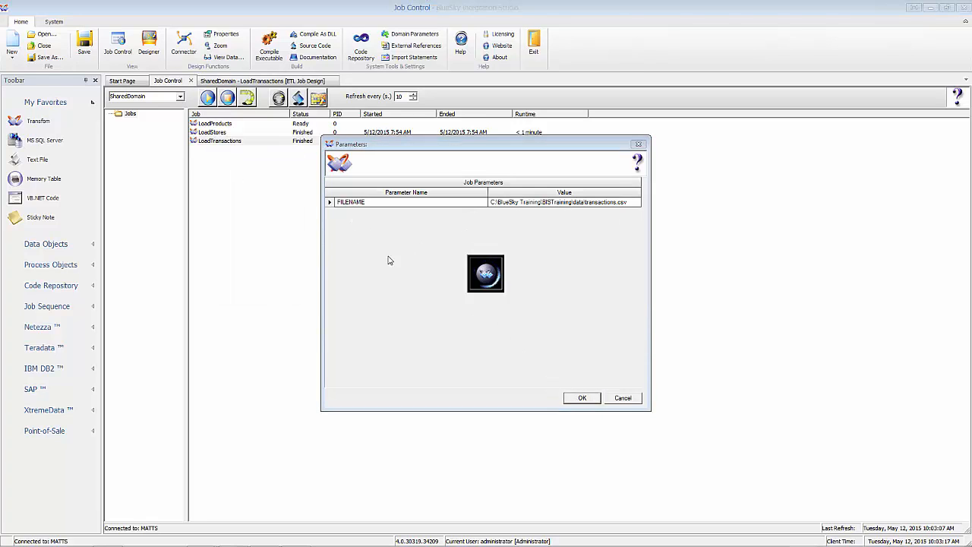
Monitor the LoadTransactions run, examine the record counts of the memory table loads, lookups, Sales File and Transactions Table, and close the monitor.
{"action": "right_click", "coordinate": [255, 144]}
{"action": "left_click", "coordinate": [269, 157]}
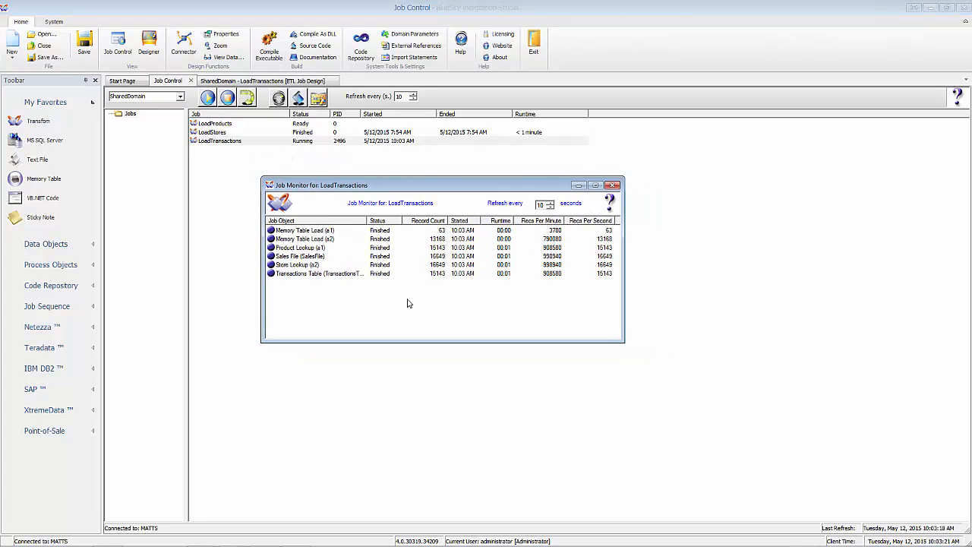
{"action": "left_click", "coordinate": [322, 232]}
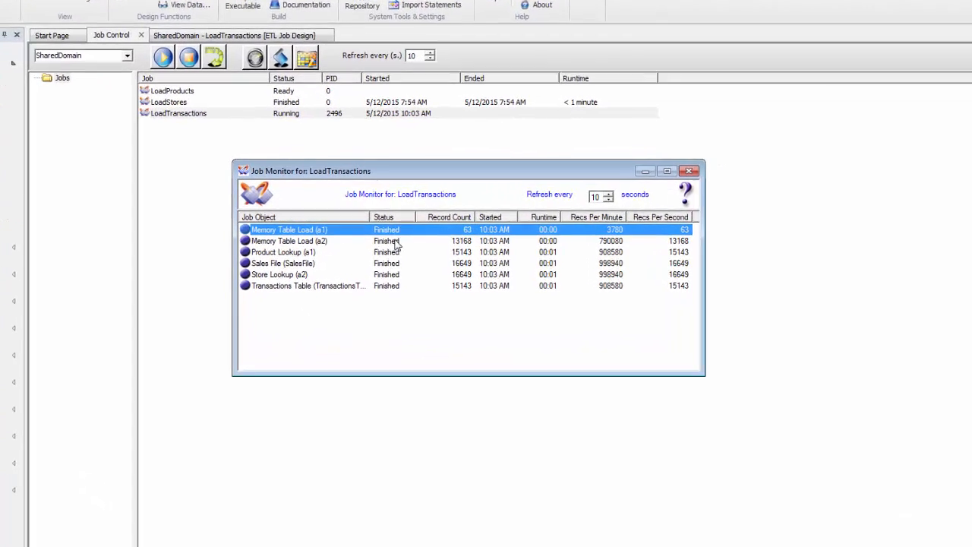
{"action": "left_click", "coordinate": [386, 240]}
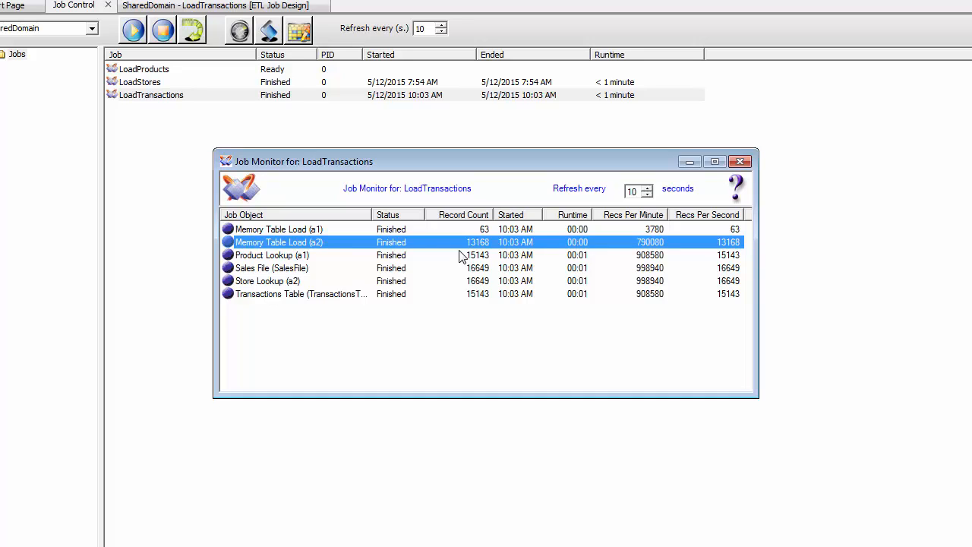
{"action": "left_click", "coordinate": [349, 274]}
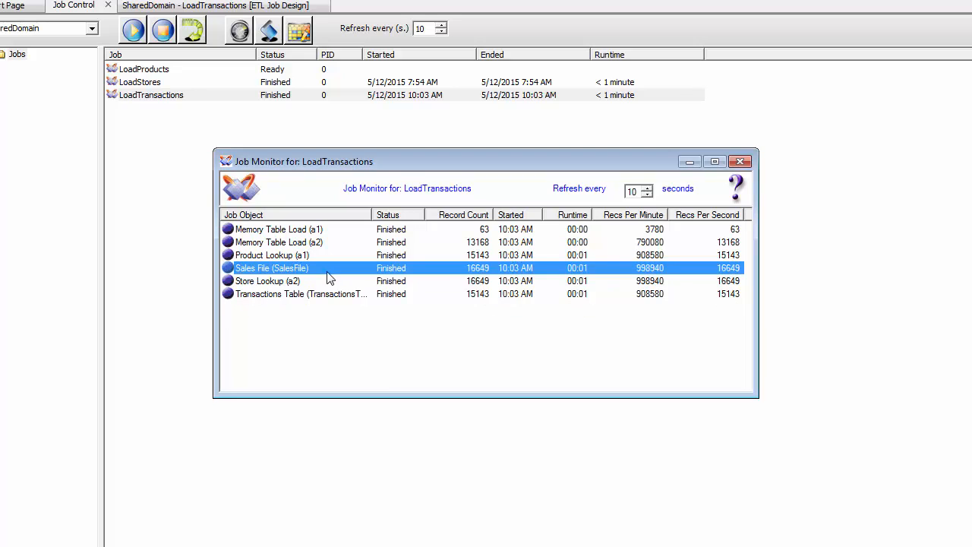
{"action": "left_click", "coordinate": [328, 283]}
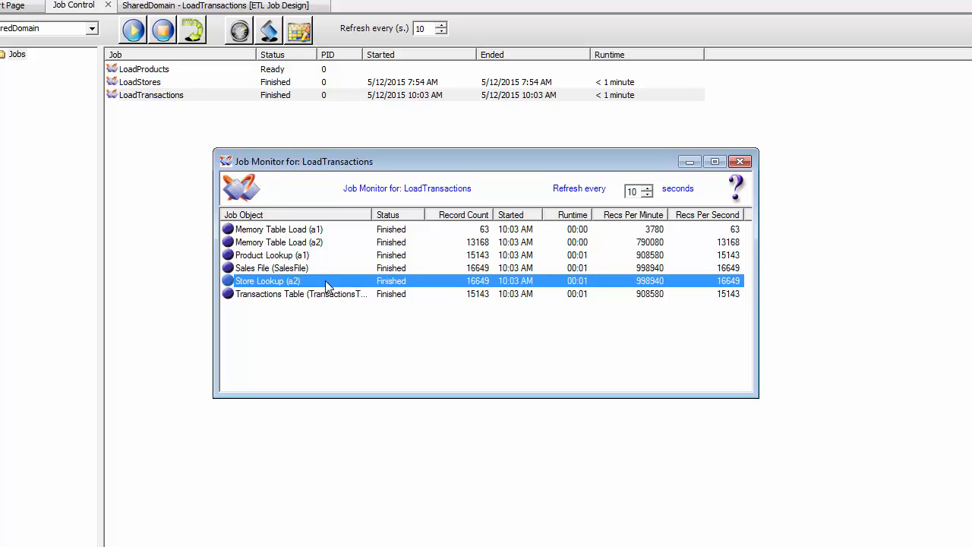
{"action": "left_click", "coordinate": [327, 295]}
{"action": "left_click", "coordinate": [328, 269]}
{"action": "left_click", "coordinate": [340, 255]}
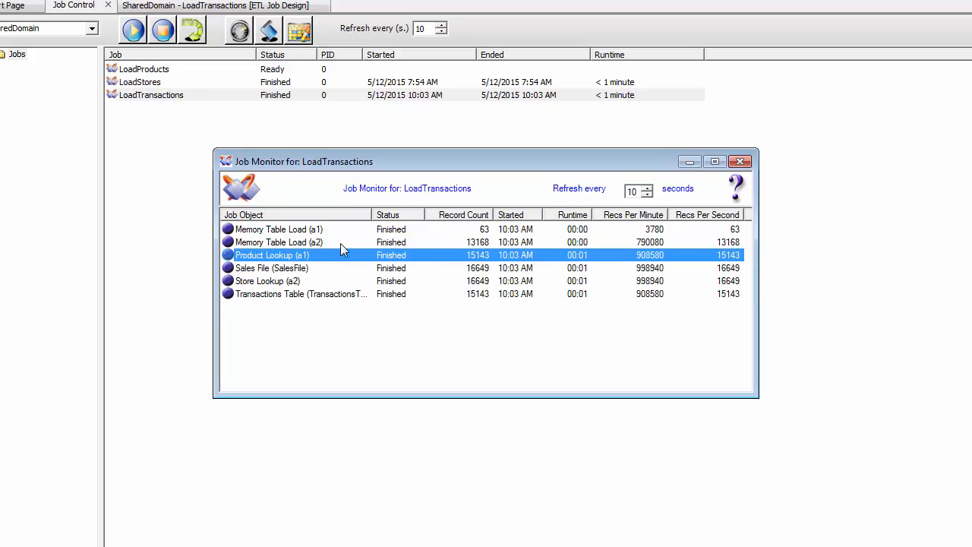
{"action": "left_click", "coordinate": [339, 229]}
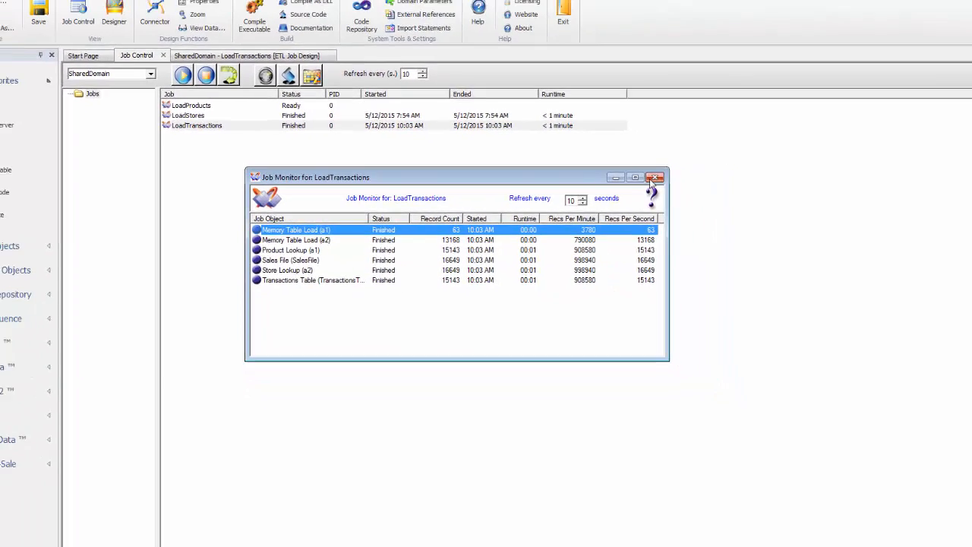
{"action": "left_click", "coordinate": [655, 178]}
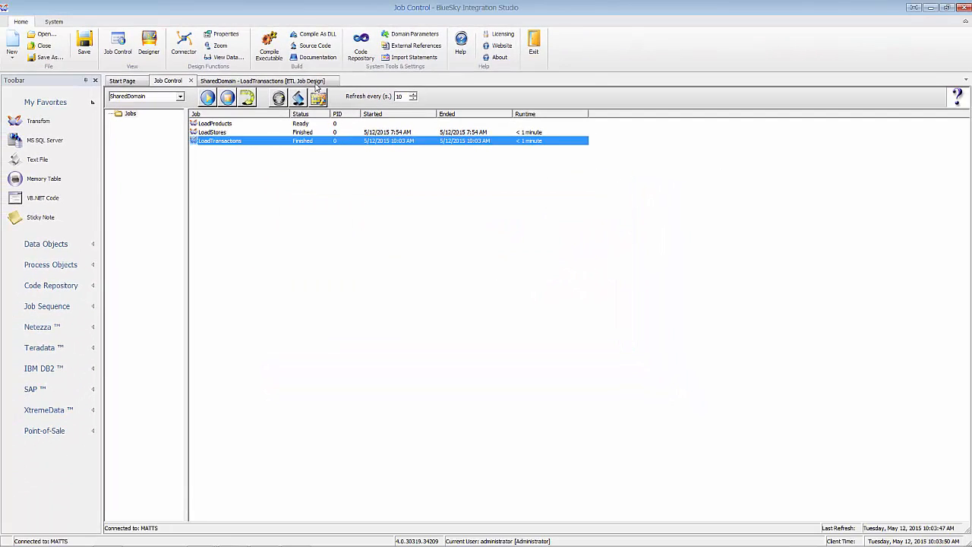
Return to the LoadTransactions job design and review the Sales File, XFORM1, Transactions Table and both lookup objects.
{"action": "left_click", "coordinate": [309, 59]}
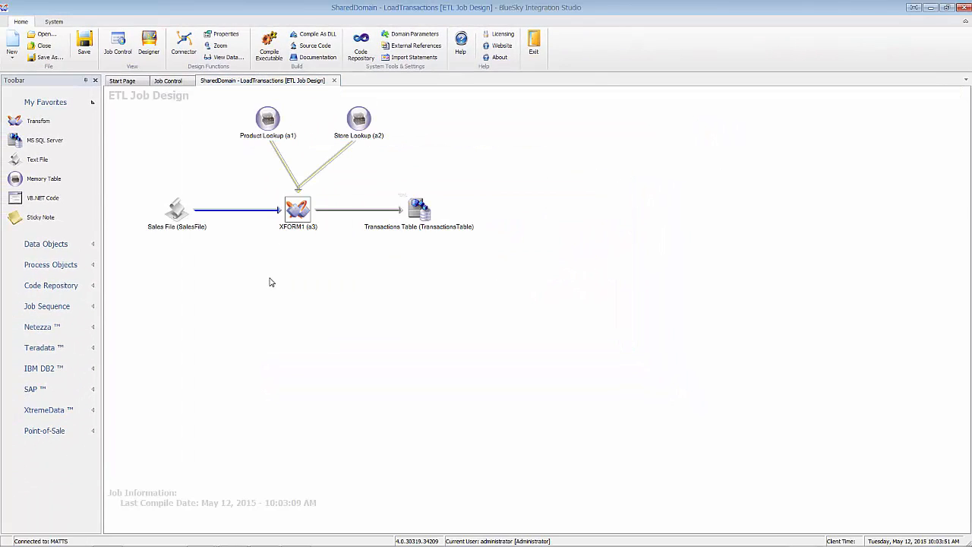
{"action": "left_click_drag", "start_coordinate": [297, 210], "coordinate": [307, 210]}
{"action": "left_click", "coordinate": [175, 208]}
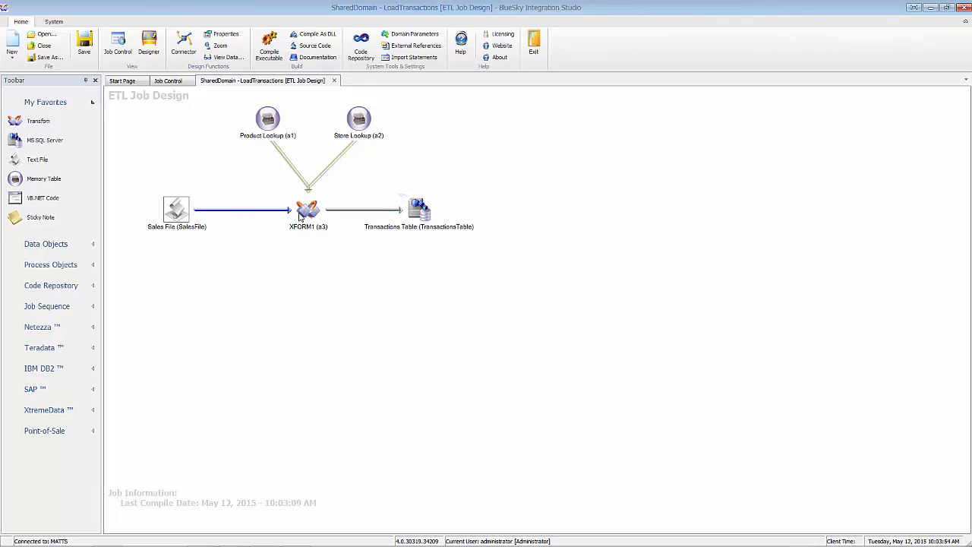
{"action": "left_click", "coordinate": [307, 214]}
{"action": "left_click_drag", "start_coordinate": [313, 218], "coordinate": [303, 218]}
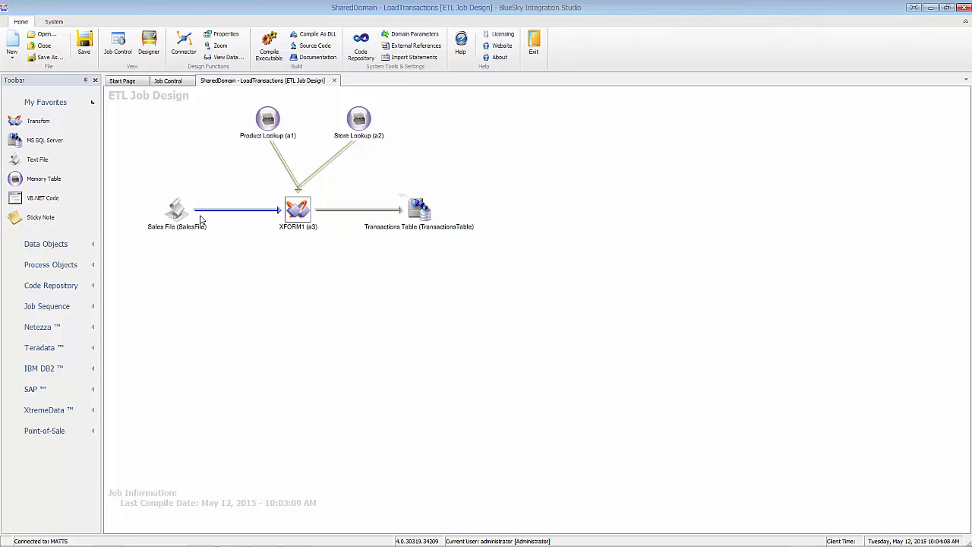
{"action": "left_click", "coordinate": [178, 212]}
{"action": "left_click", "coordinate": [417, 214]}
{"action": "left_click", "coordinate": [280, 125]}
{"action": "left_click", "coordinate": [361, 127]}
Shift the Product Lookup and Store Lookup memory tables slightly left in the design so they sit roughly evenly above XFORM1.
{"action": "left_click_drag", "start_coordinate": [276, 127], "coordinate": [256, 125]}
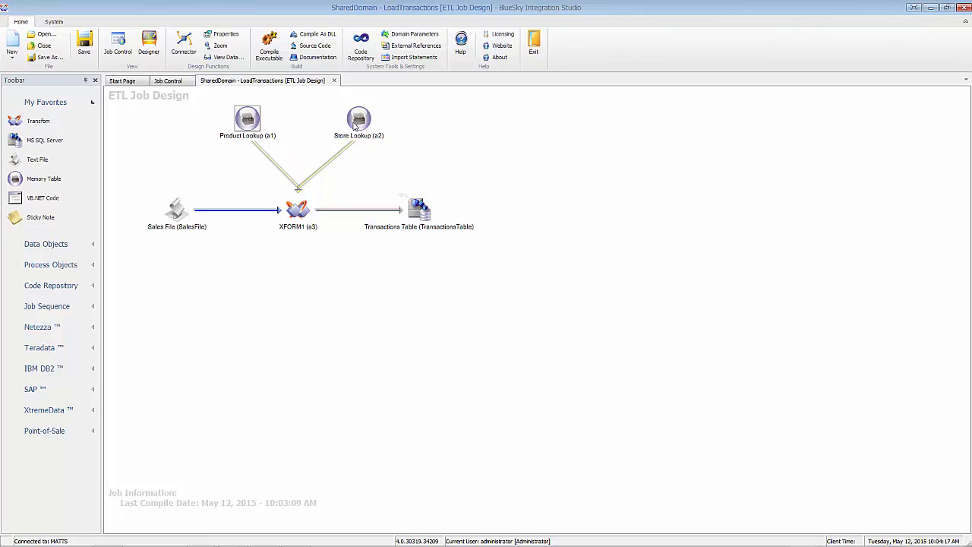
{"action": "left_click_drag", "start_coordinate": [354, 124], "coordinate": [335, 126]}
{"action": "left_click", "coordinate": [296, 213]}
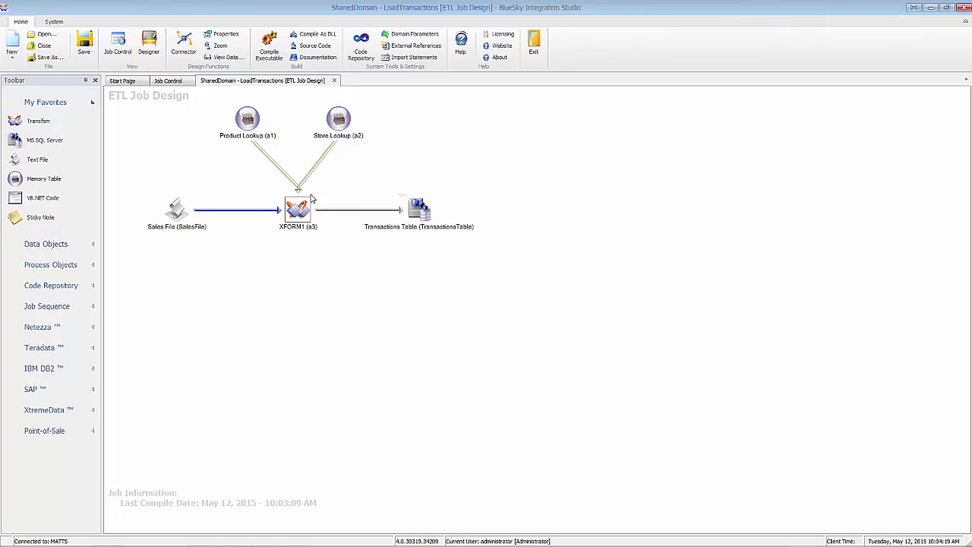